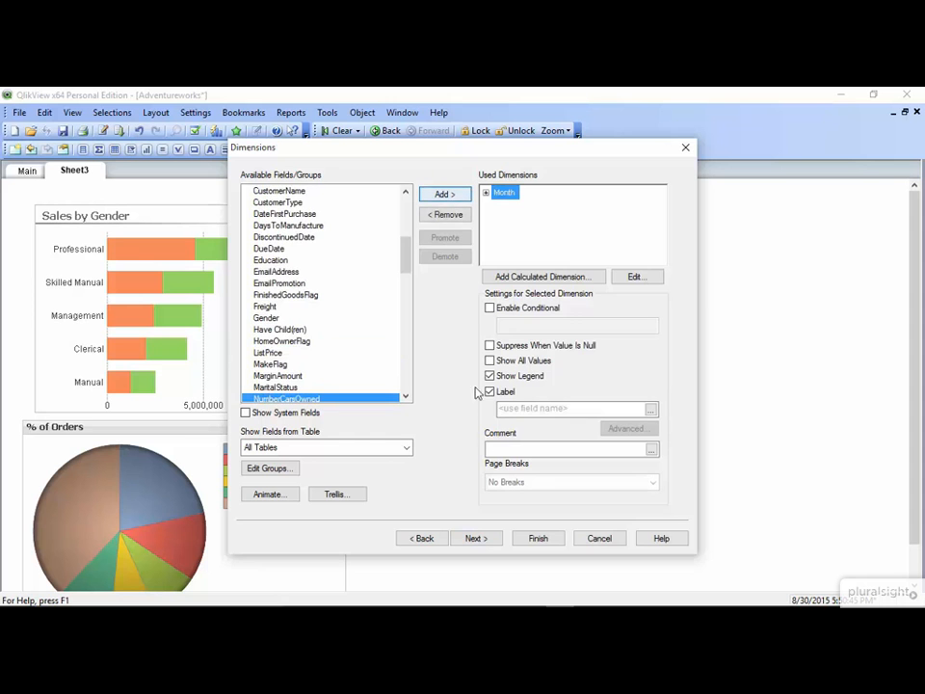
# Finish the Month line chart with the expression Sum(SalesAmount) and move it fully into view in the sheet's upper right area
pyautogui.click(477, 539)
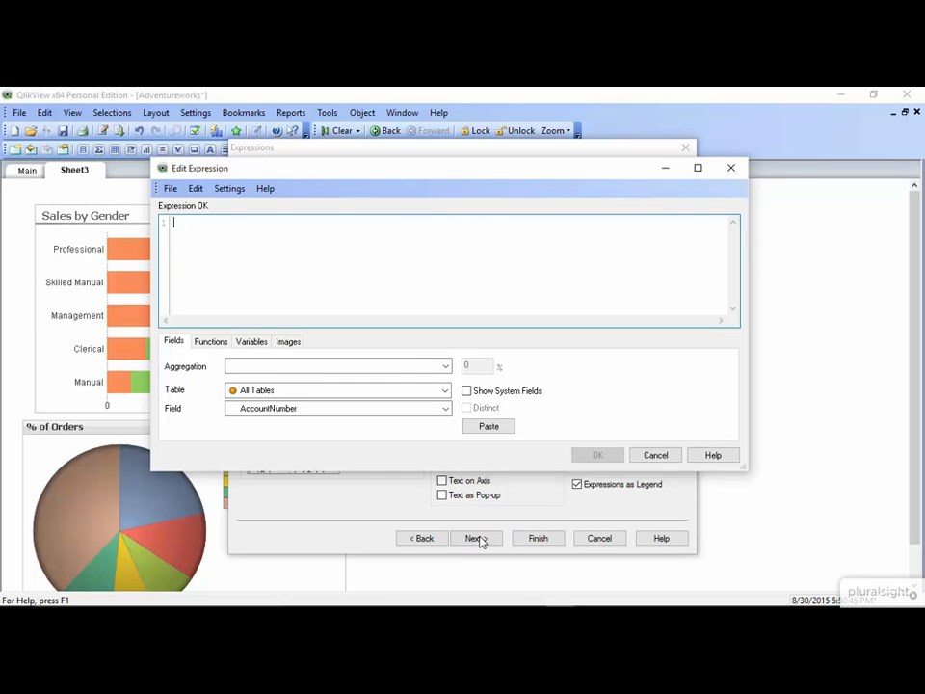
pyautogui.write('S')
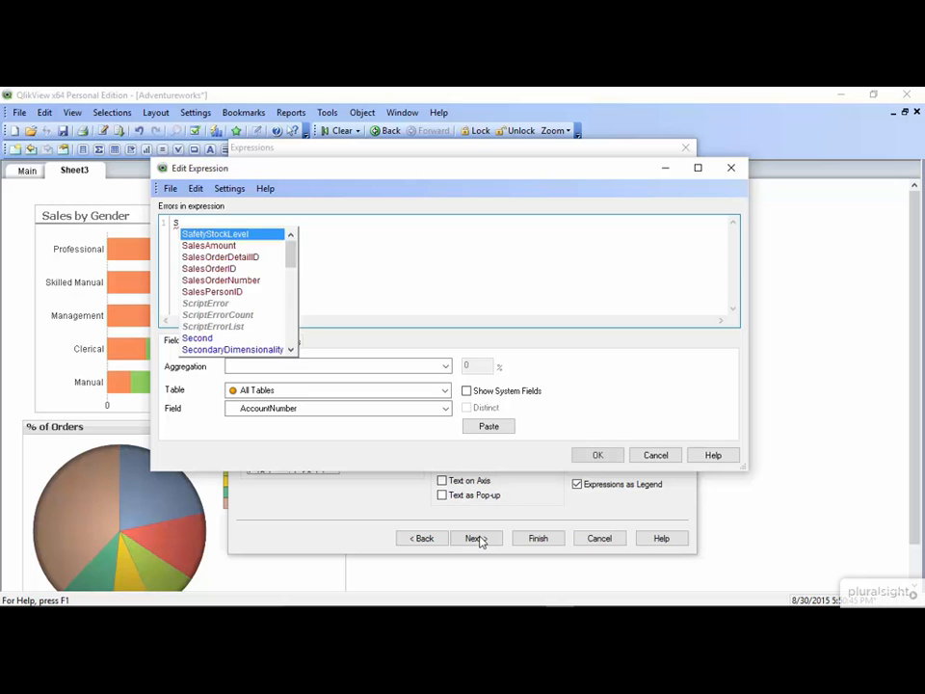
pyautogui.write('um(')
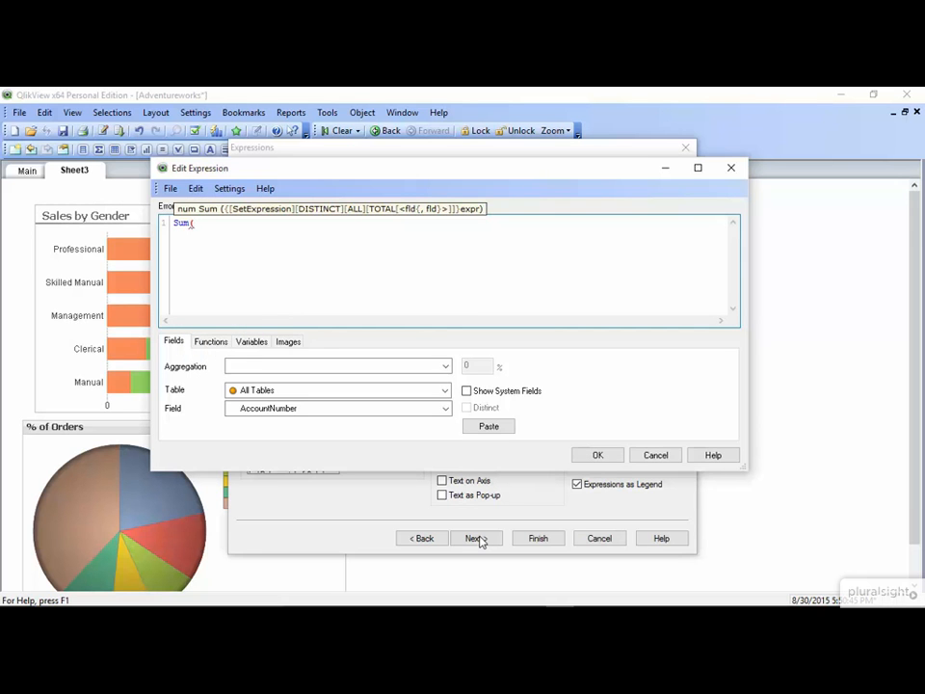
pyautogui.write('salesAmount)')
pyautogui.click(598, 455)
pyautogui.click(546, 540)
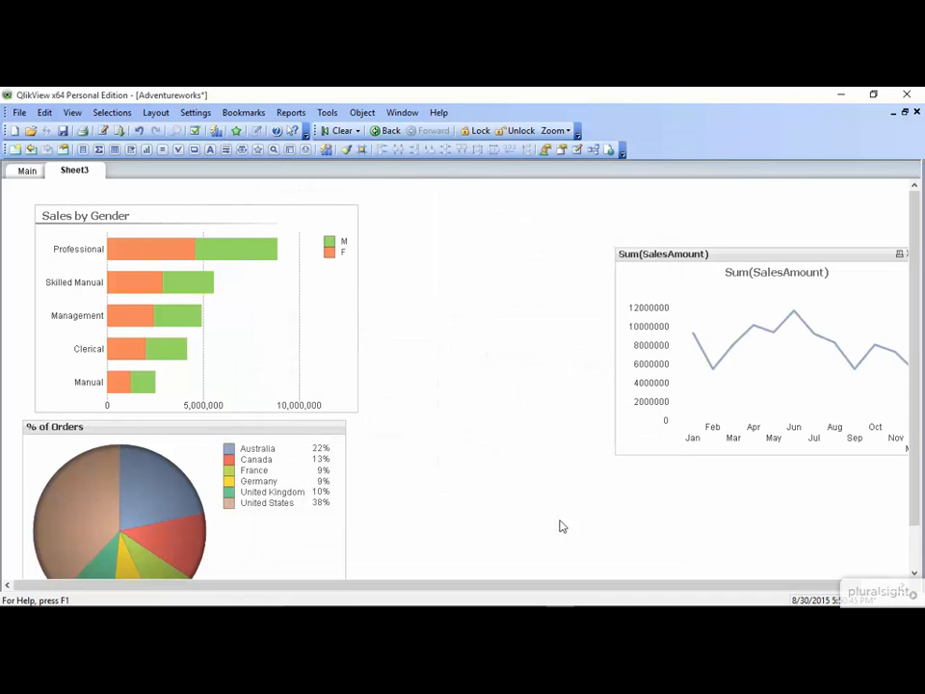
pyautogui.moveTo(790, 252); pyautogui.dragTo(733, 205)
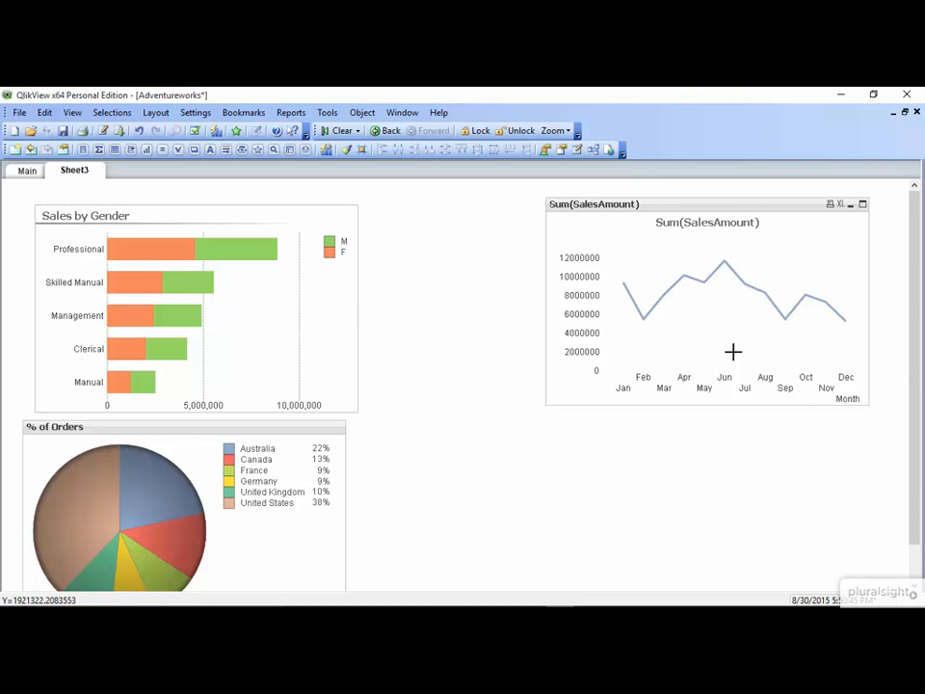
# Add a list box for the Year field and place it between the Sales by Gender chart and the line chart
pyautogui.rightClick(439, 251)
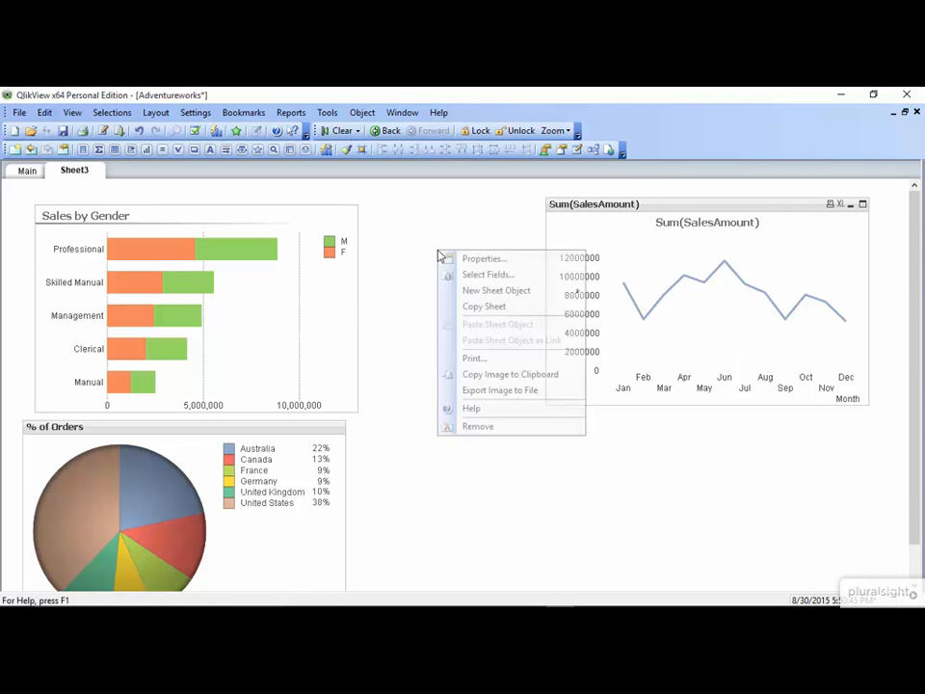
pyautogui.moveTo(473, 290)
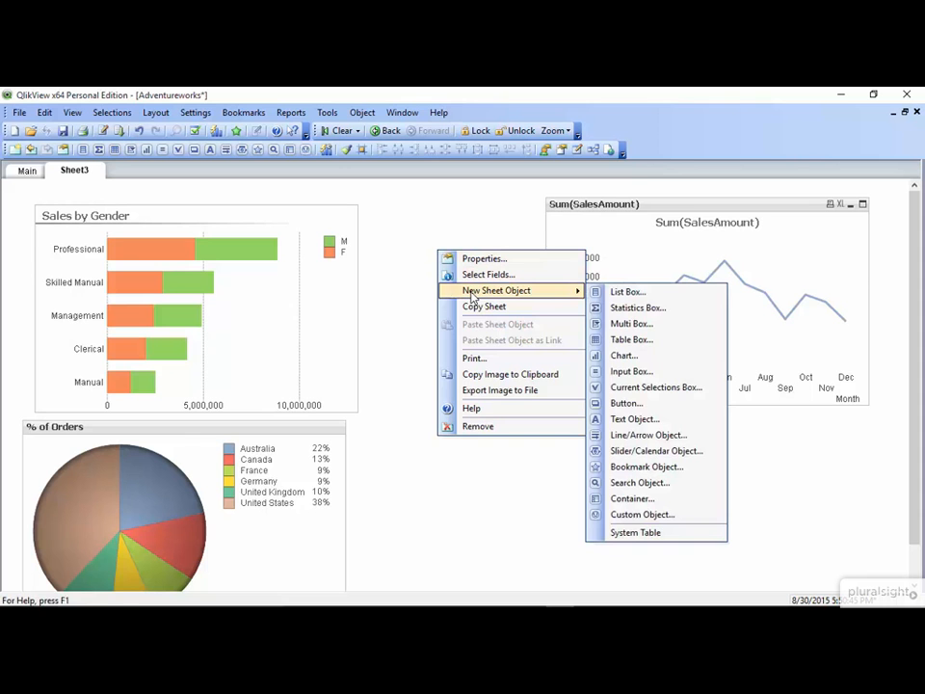
pyautogui.click(627, 291)
pyautogui.click(448, 255)
pyautogui.press('y')
pyautogui.scroll(-1, 347, 368)
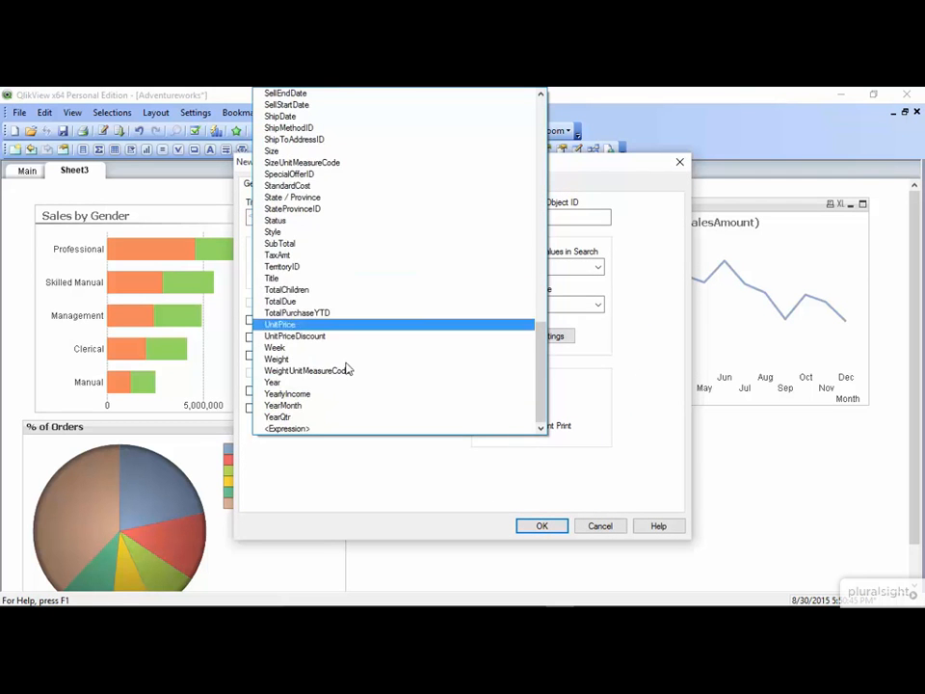
pyautogui.click(337, 393)
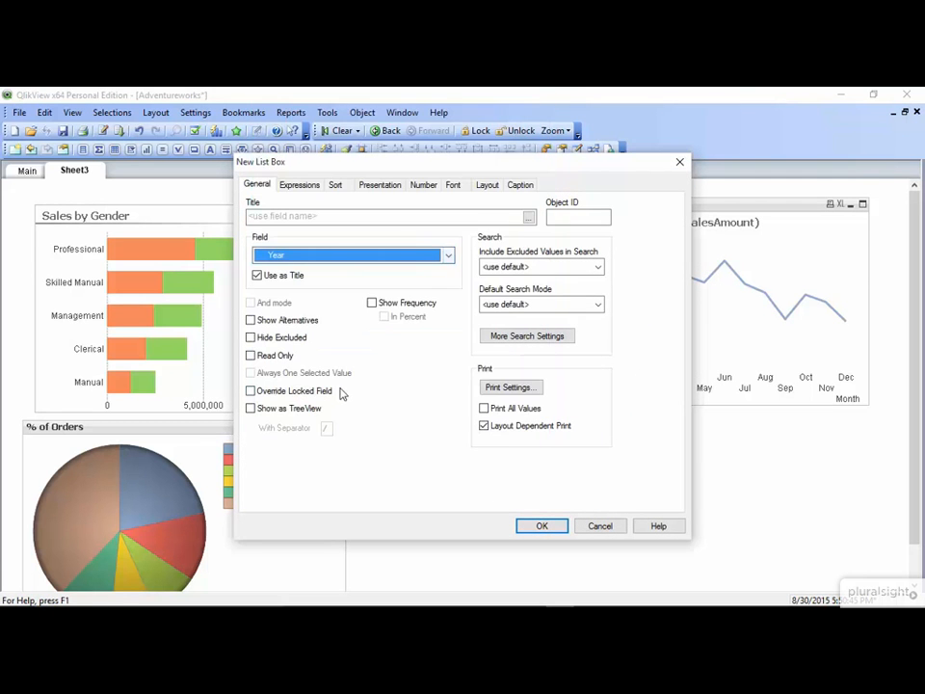
pyautogui.click(550, 529)
pyautogui.moveTo(506, 257); pyautogui.dragTo(439, 197)
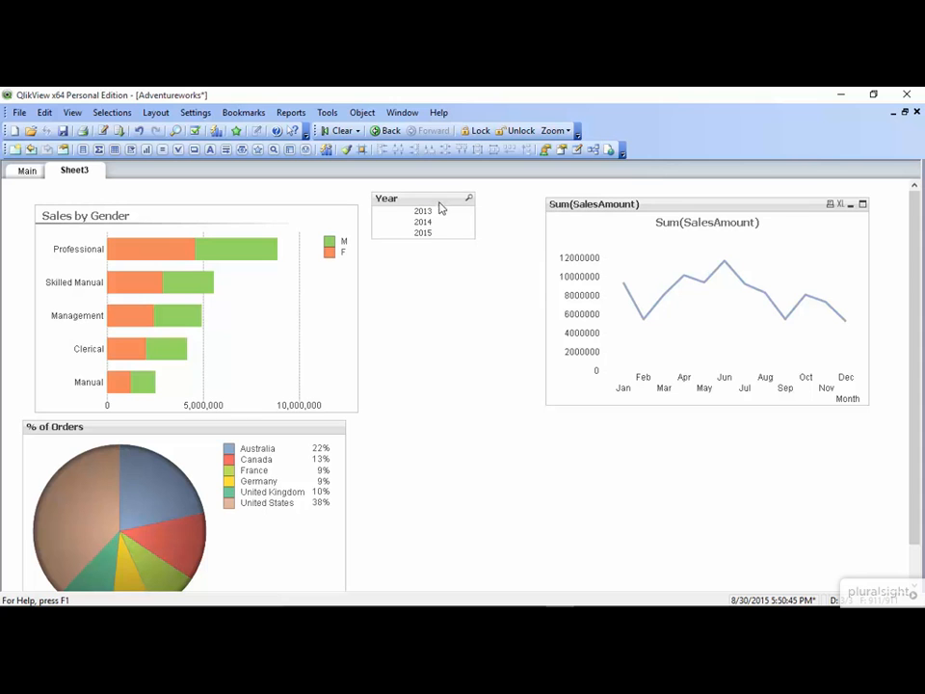
# Filter the sheet to the year 2014 and clear the selection again
pyautogui.click(424, 222)
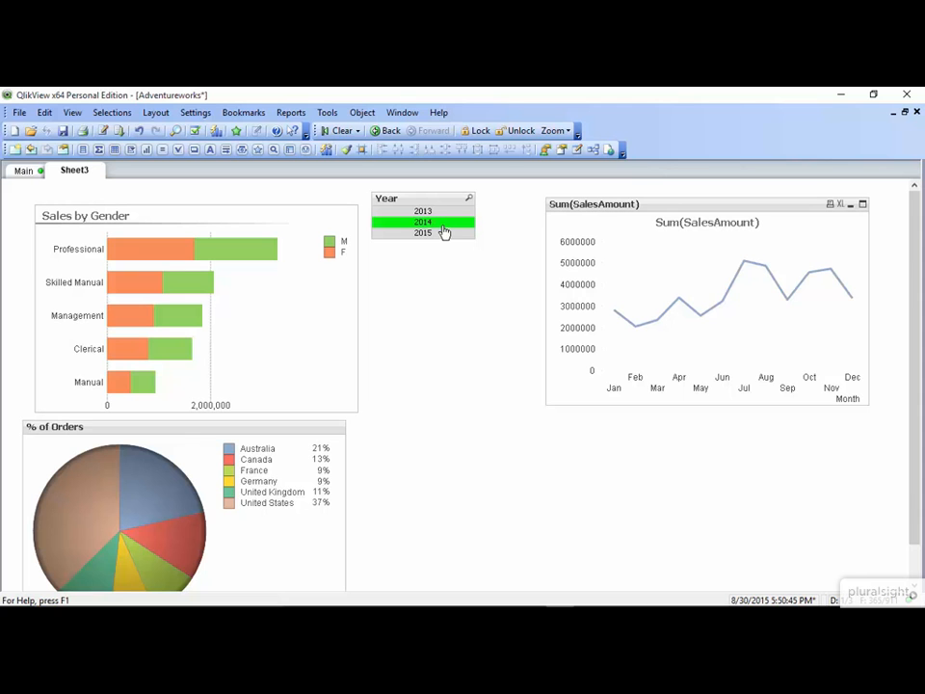
pyautogui.click(338, 131)
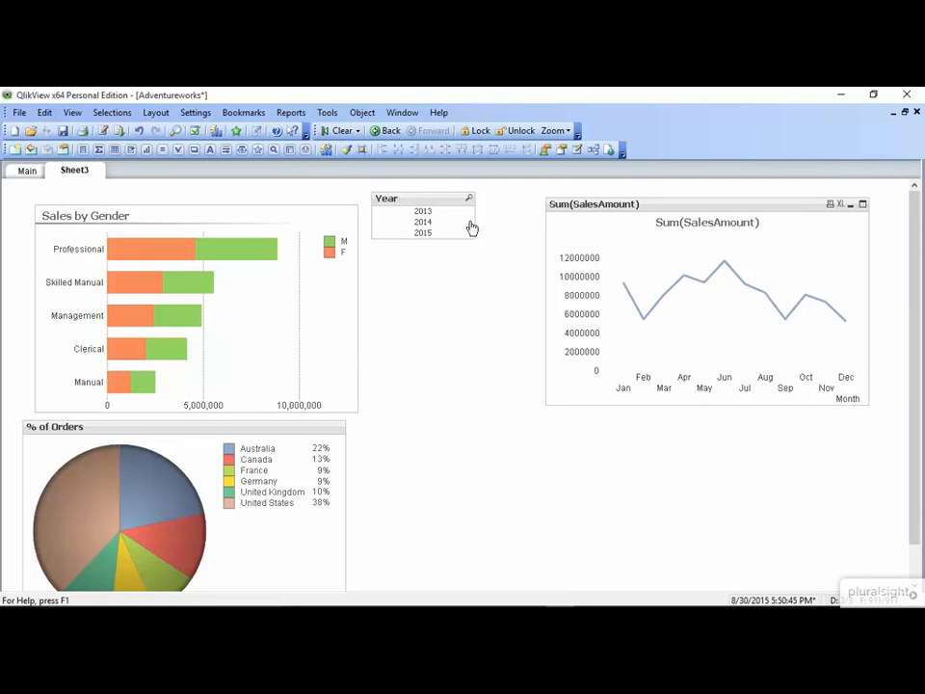
# Replace the Month dimension of the Sum(SalesAmount) line chart with YearMonth
pyautogui.rightClick(624, 241)
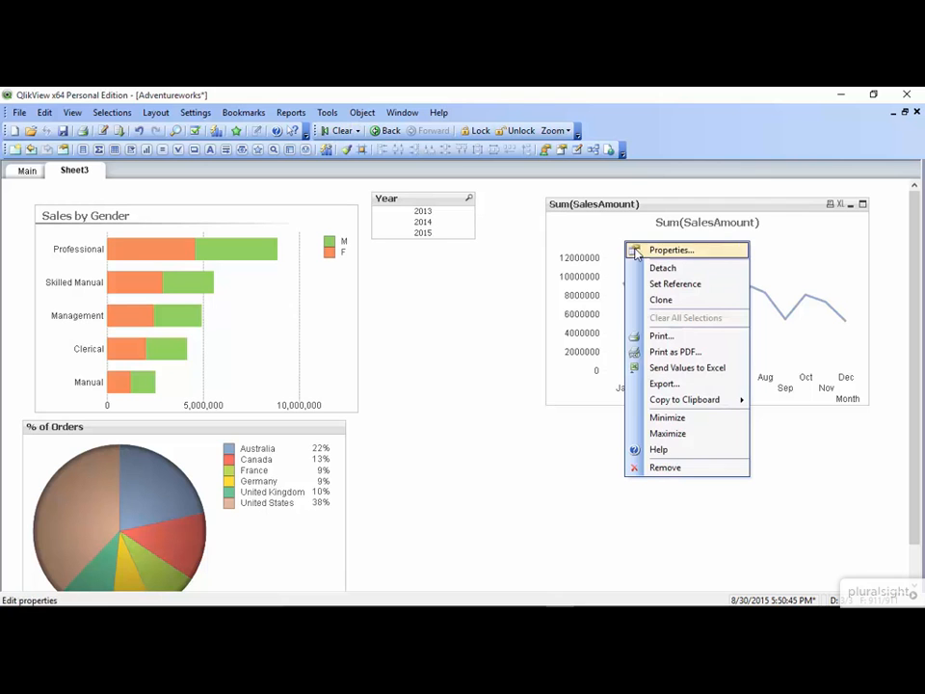
pyautogui.click(636, 250)
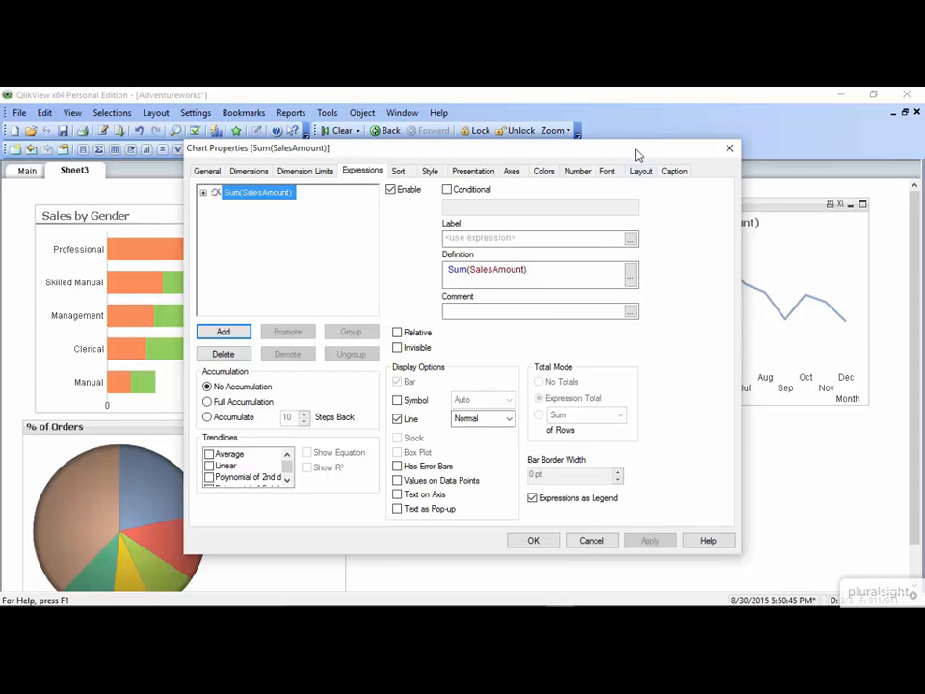
pyautogui.moveTo(624, 148); pyautogui.dragTo(464, 145)
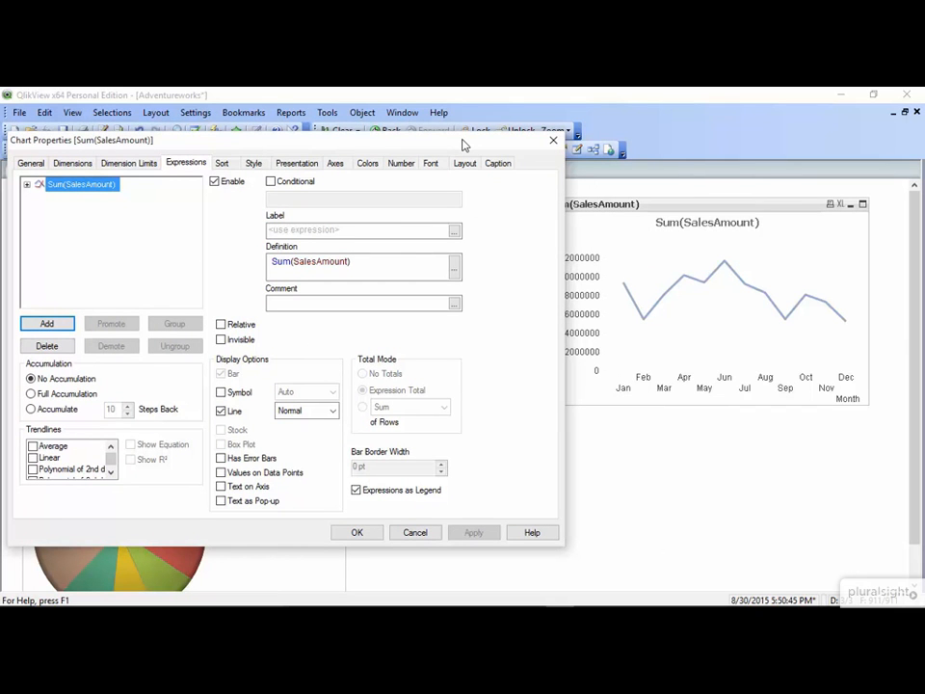
pyautogui.click(75, 164)
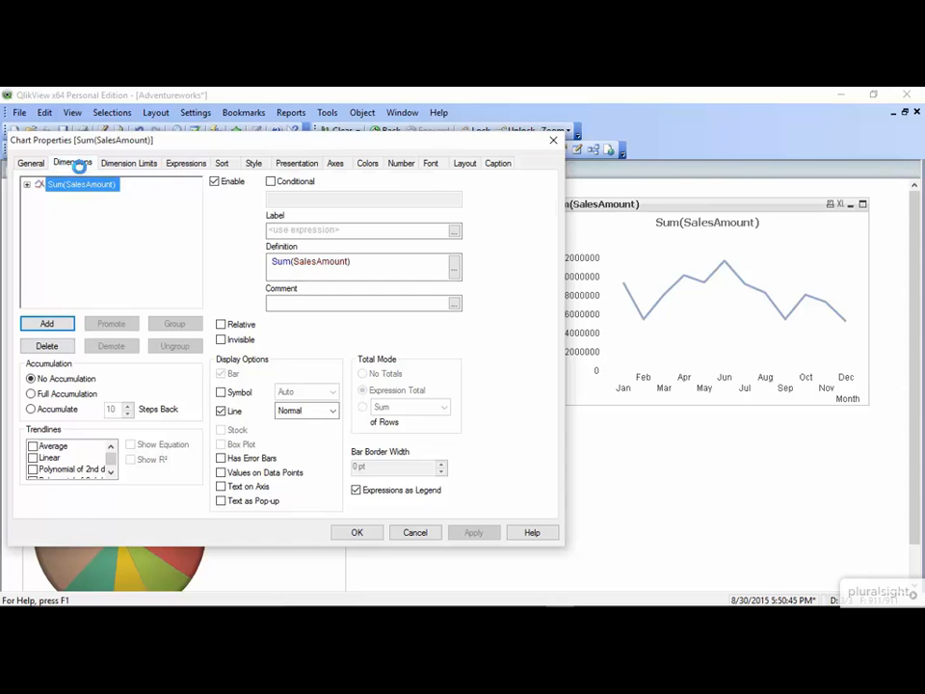
pyautogui.doubleClick(284, 198)
pyautogui.click(104, 383)
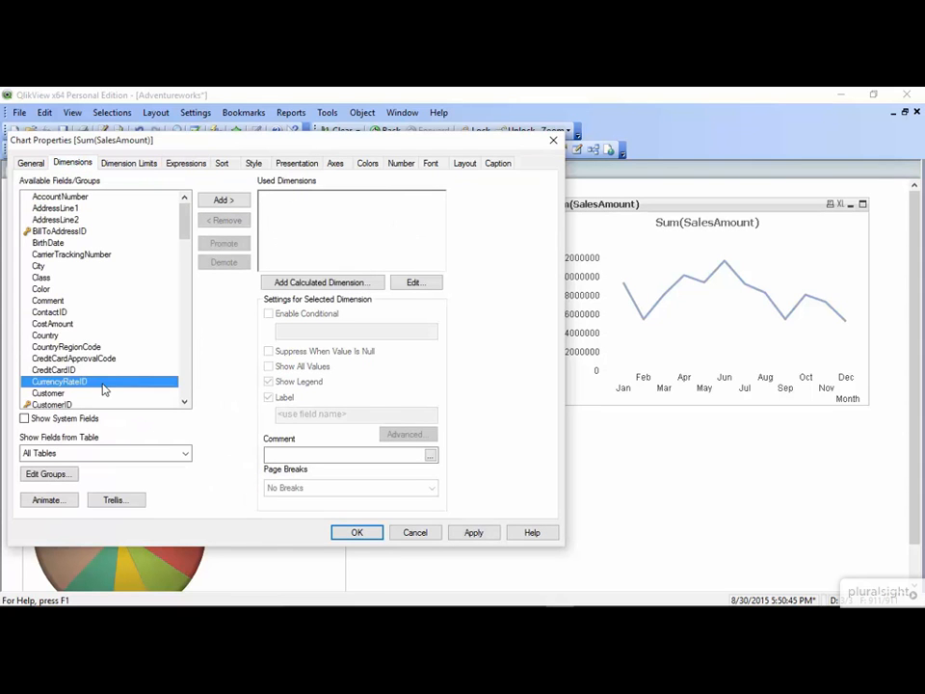
pyautogui.press('y')
pyautogui.scroll(-1, 103, 384)
pyautogui.click(97, 383)
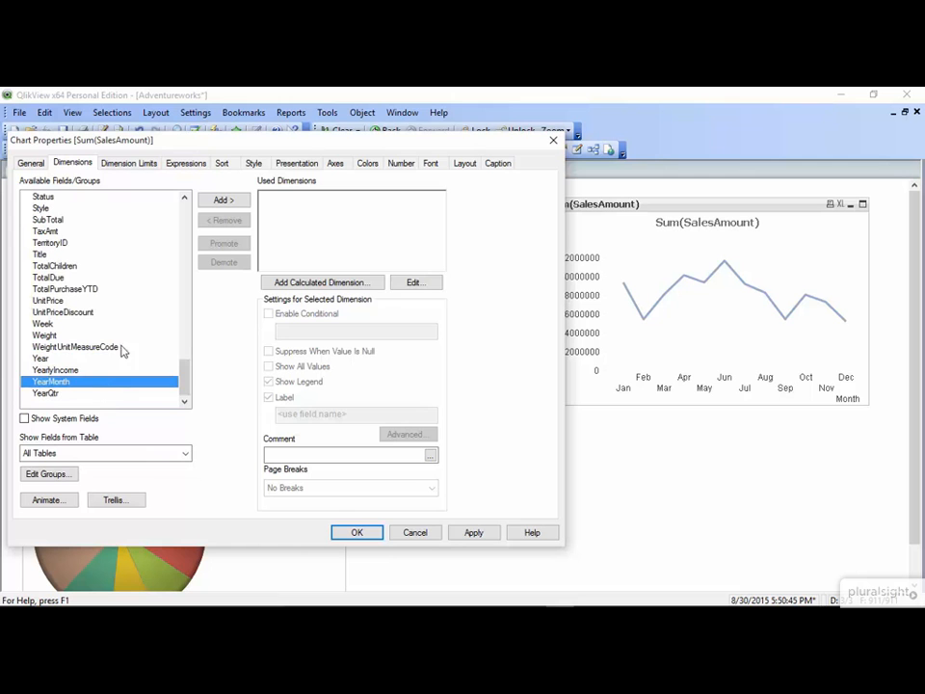
pyautogui.click(229, 201)
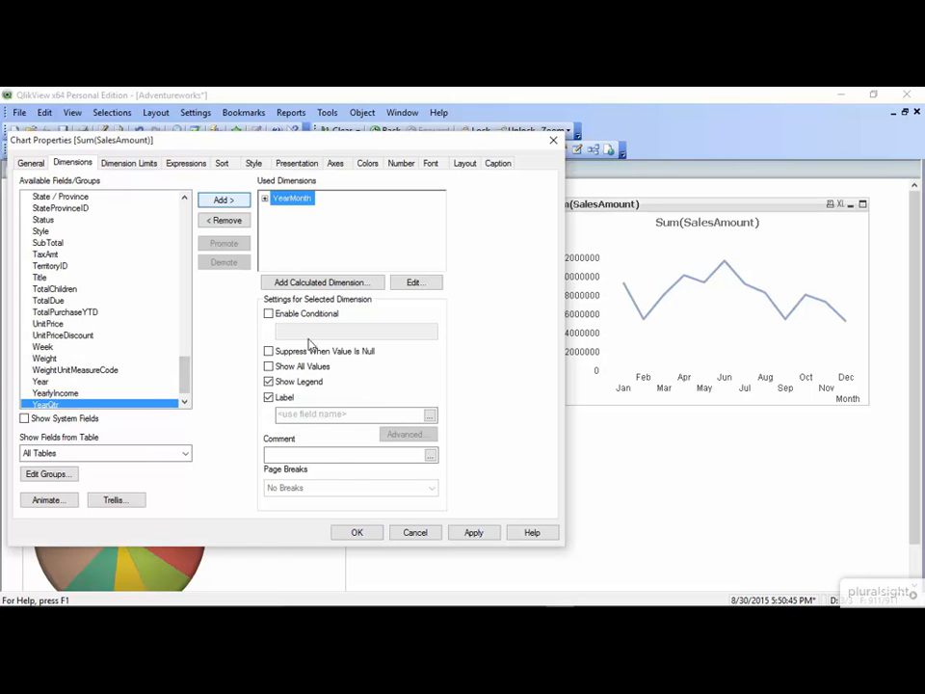
pyautogui.click(368, 531)
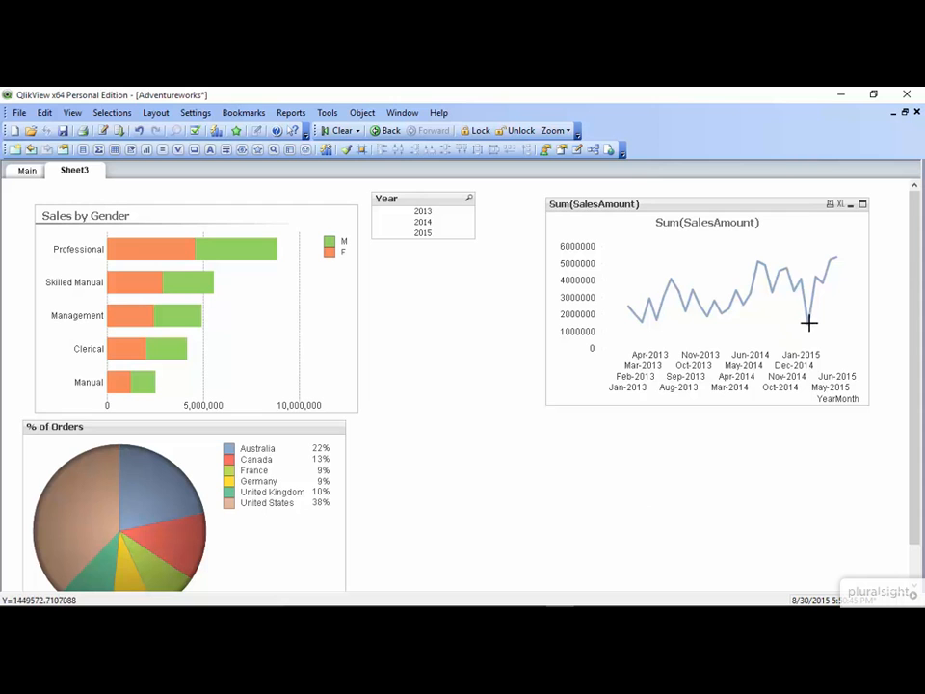
pyautogui.moveTo(808, 321)
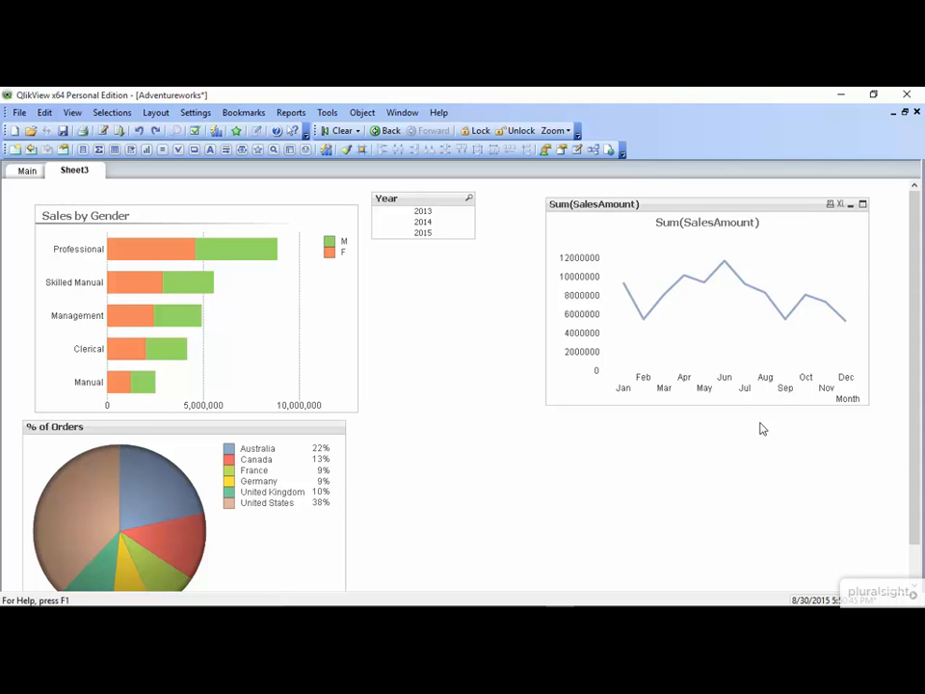
# Add Year as a second dimension after Month in the line chart and apply it, keeping the chart visible beside the properties dialog
pyautogui.rightClick(687, 291)
pyautogui.click(707, 294)
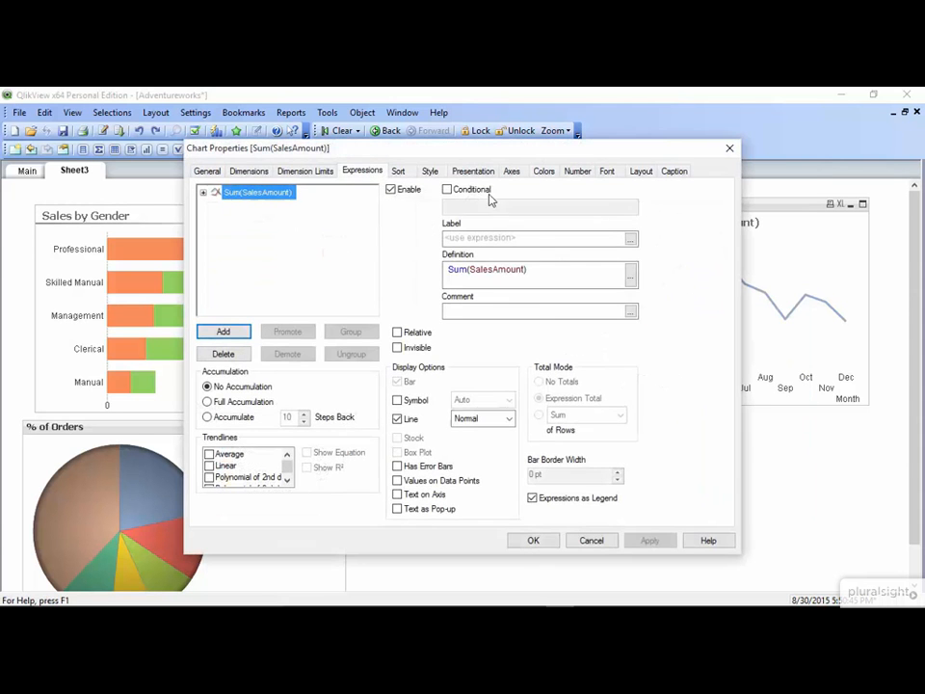
pyautogui.click(253, 170)
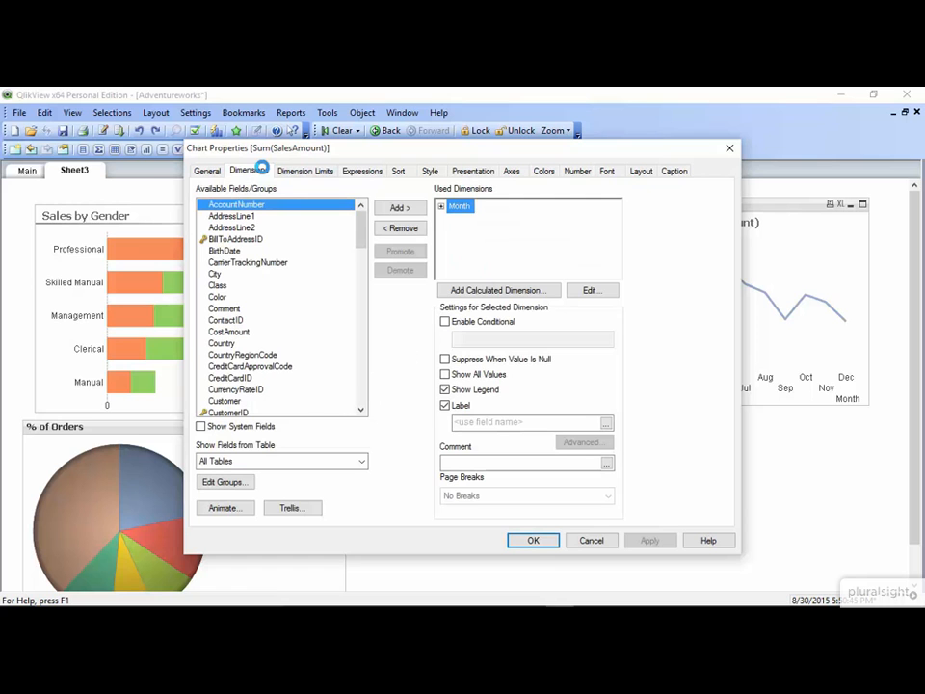
pyautogui.click(294, 346)
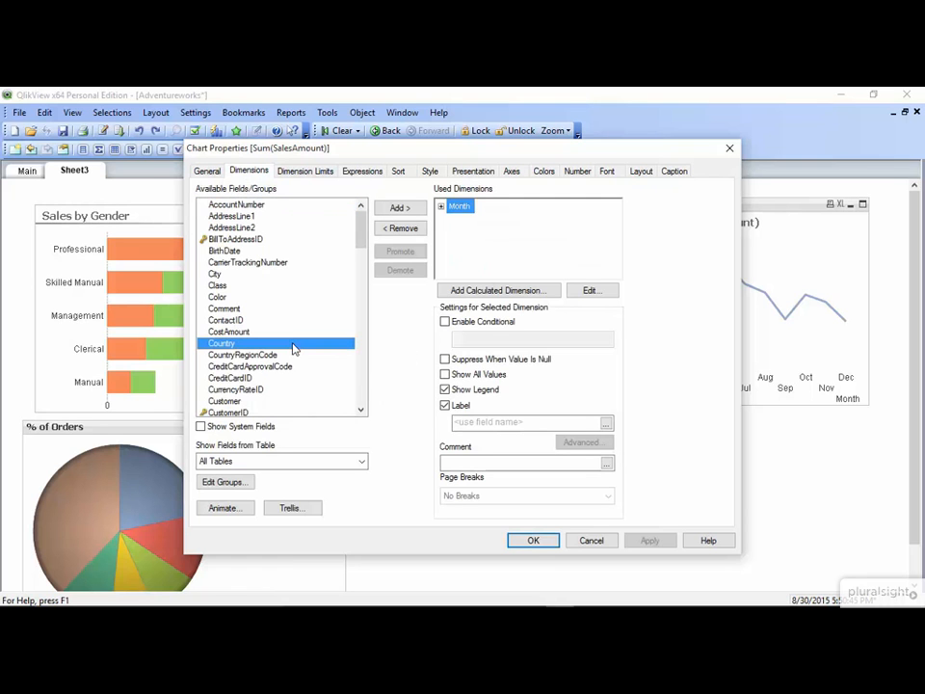
pyautogui.press('y')
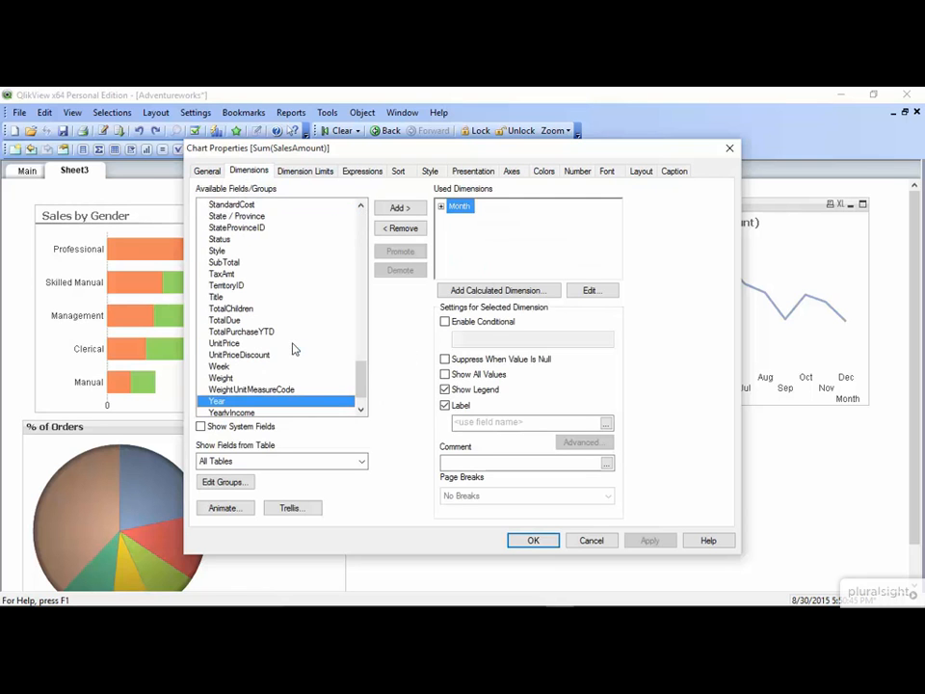
pyautogui.click(400, 208)
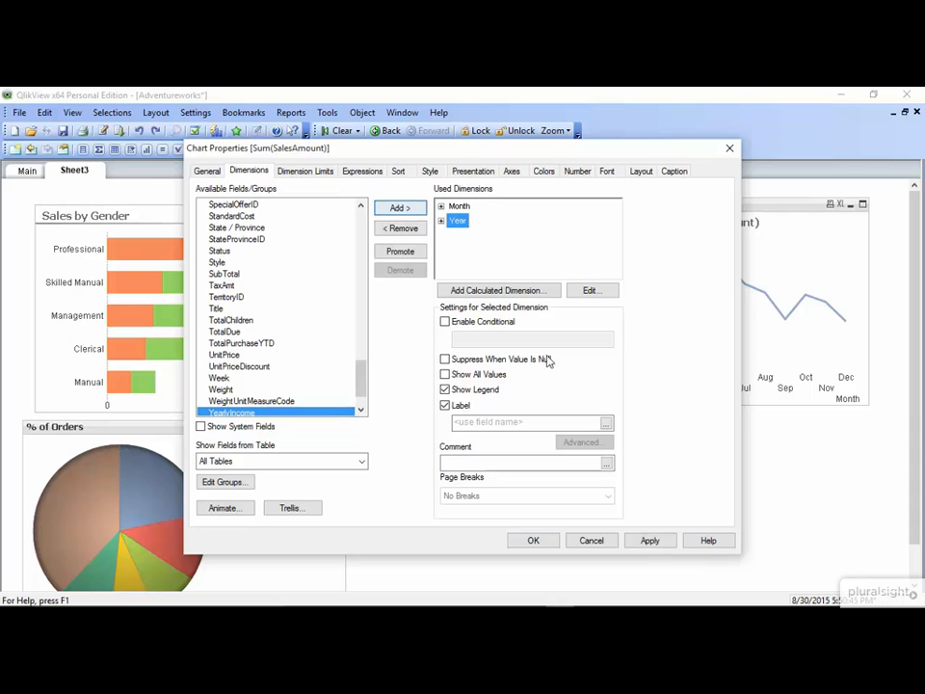
pyautogui.click(647, 536)
pyautogui.moveTo(621, 145); pyautogui.dragTo(463, 135)
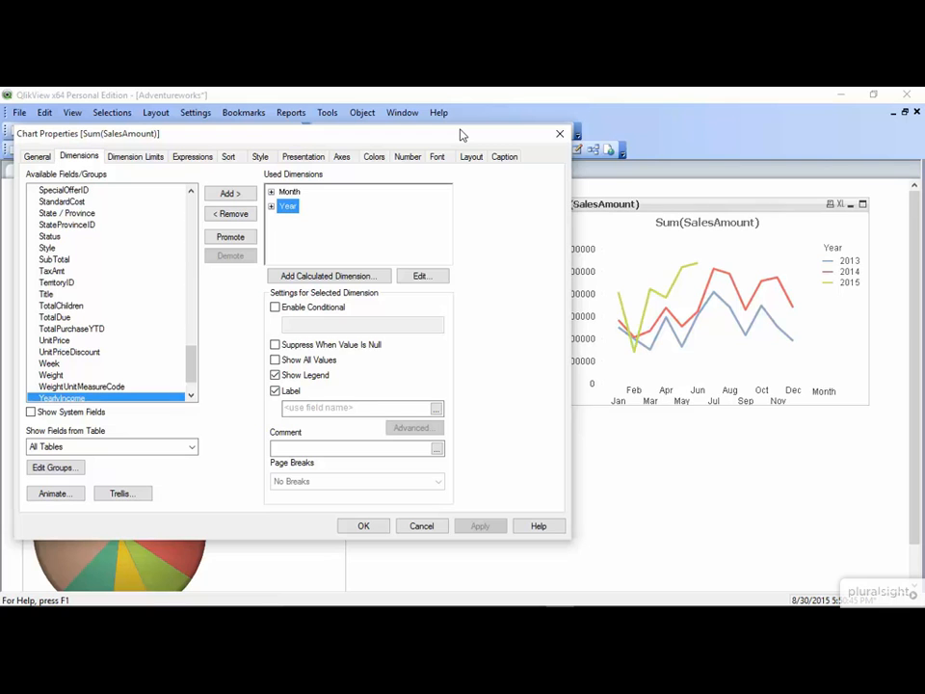
# Turn off the labels of the Year and Month dimensions and apply the change to the line chart
pyautogui.press('alt')
pyautogui.click(275, 392)
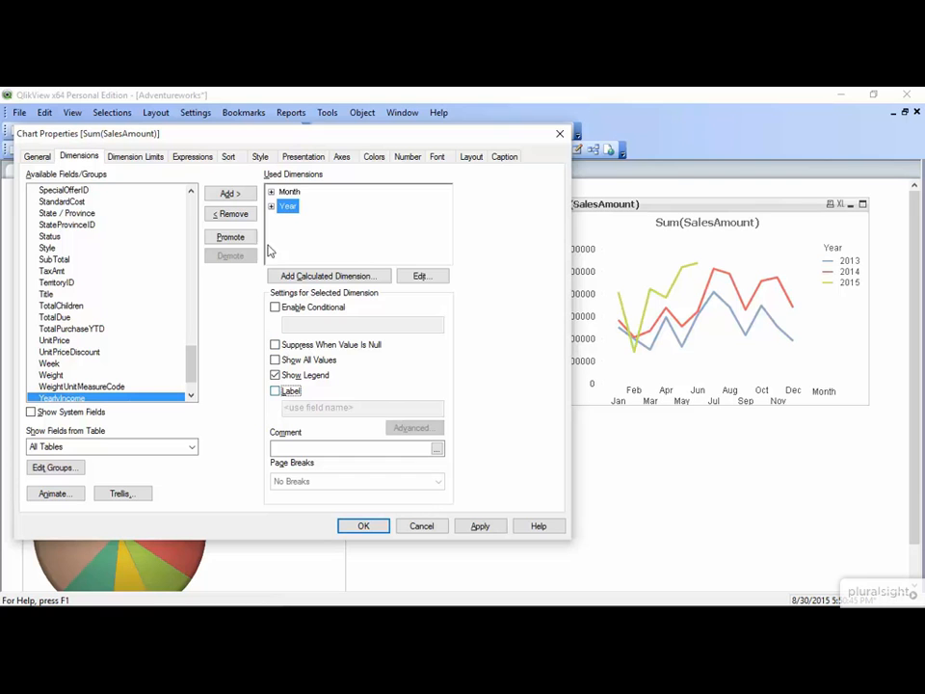
pyautogui.click(289, 193)
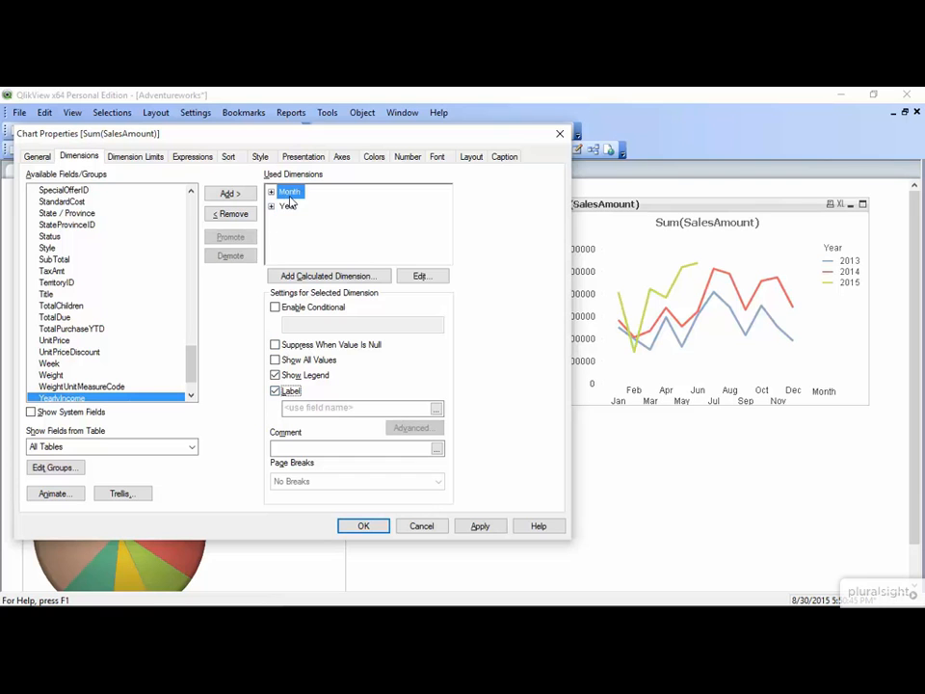
pyautogui.click(277, 392)
pyautogui.click(486, 530)
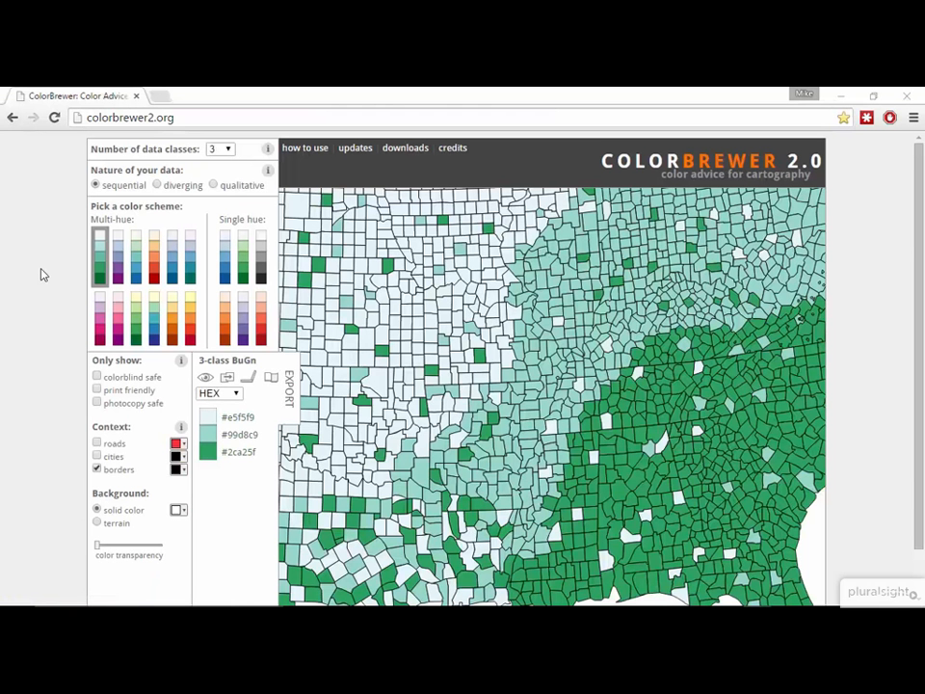
# In ColorBrewer, choose the single-hue Blues scheme with 6 data classes and show its color values as RGB
pyautogui.click(228, 267)
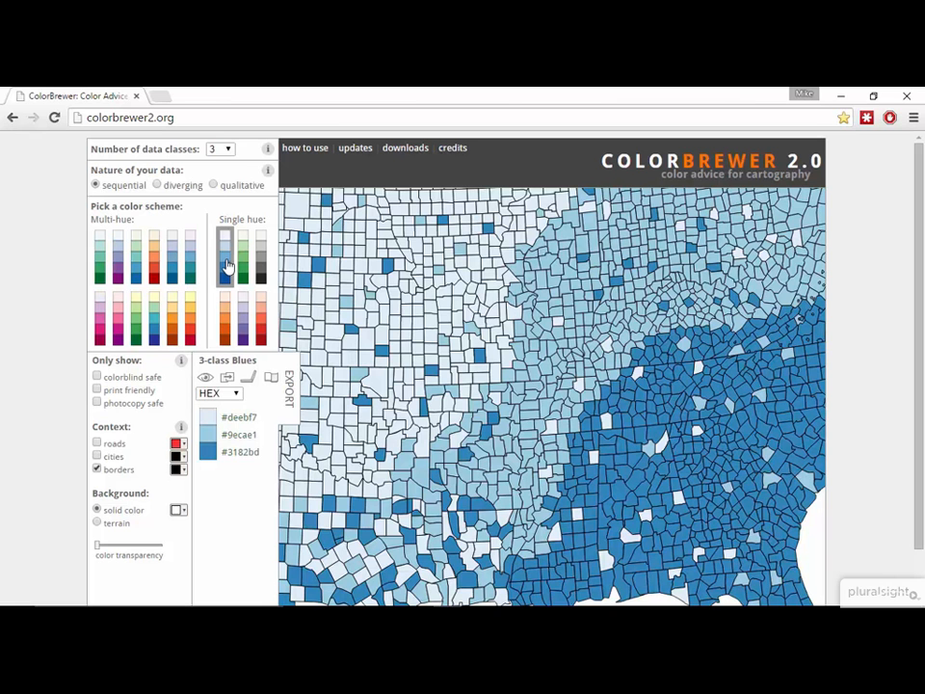
pyautogui.click(220, 151)
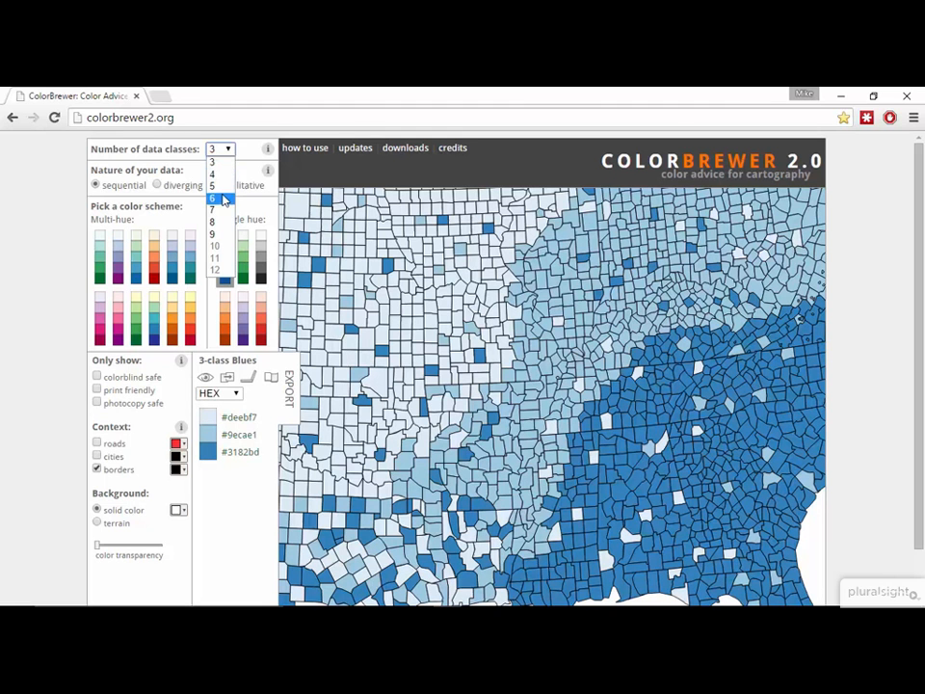
pyautogui.click(225, 199)
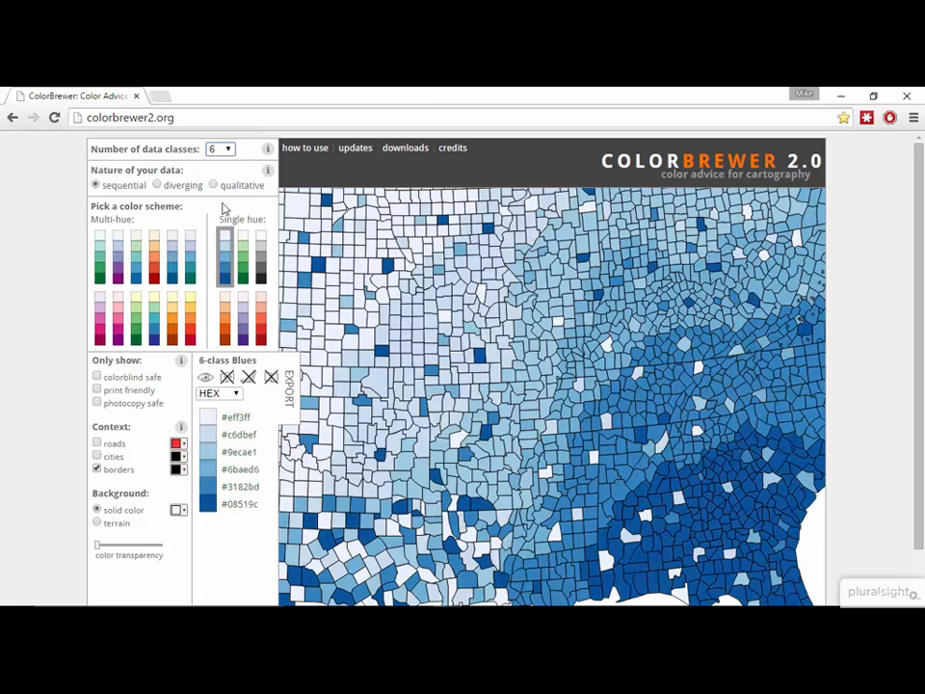
pyautogui.click(222, 396)
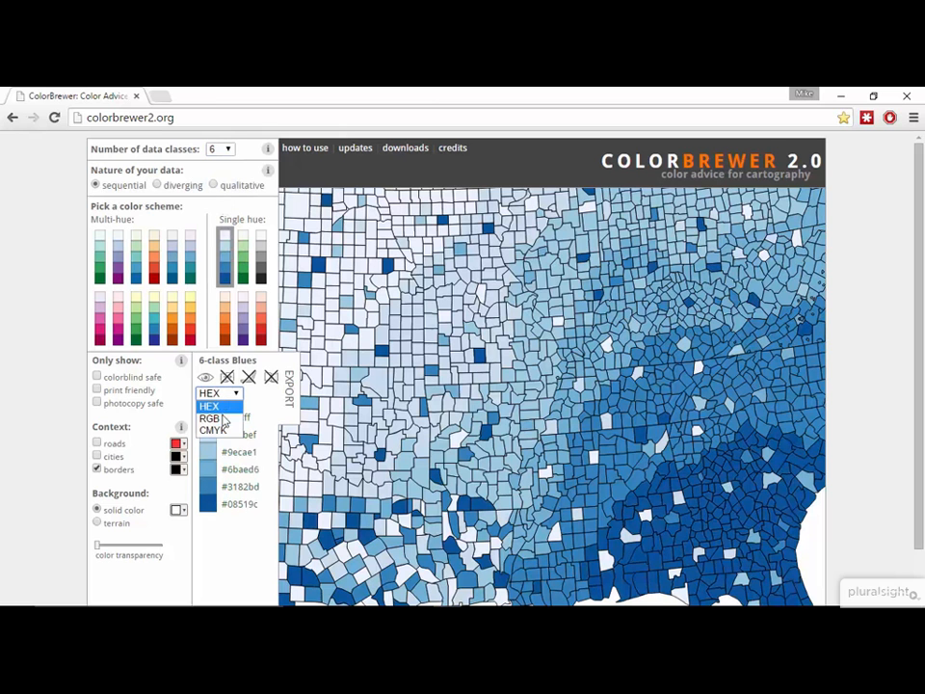
pyautogui.click(223, 419)
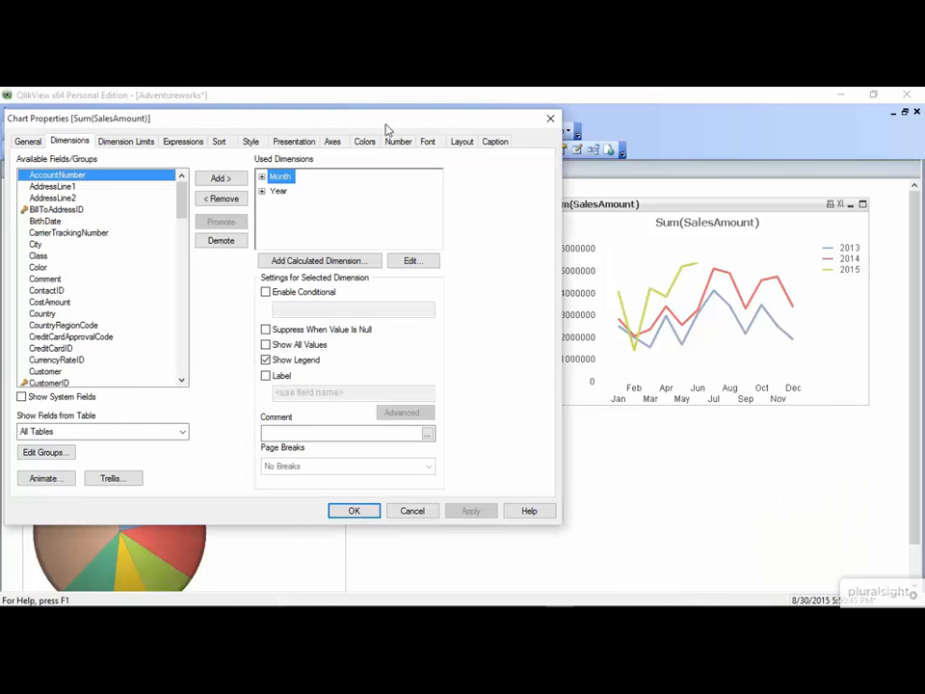
# Apply a background color expression to Sum(SalesAmount) by Year: '2013' RGB(114,169,207), '2014' RGB(43,140,190), '2015' RGB(4,90,141)
pyautogui.click(183, 141)
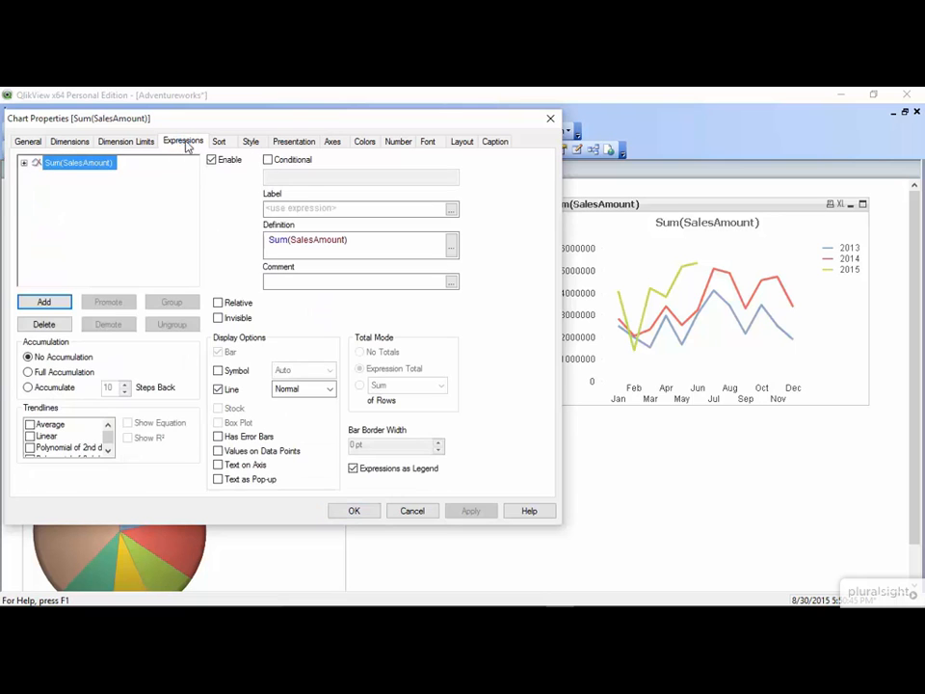
pyautogui.click(24, 164)
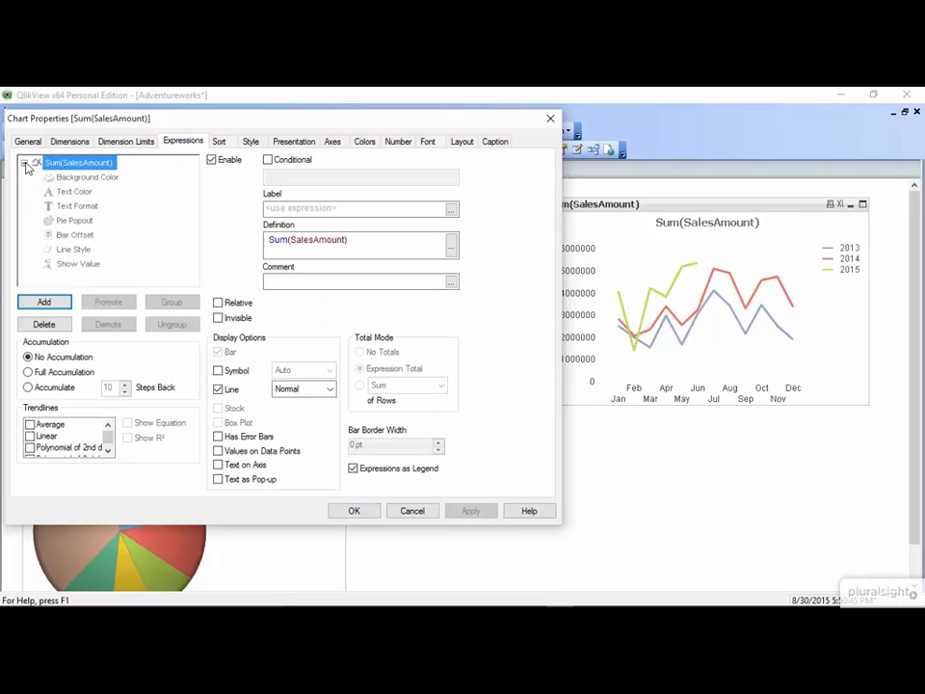
pyautogui.doubleClick(85, 179)
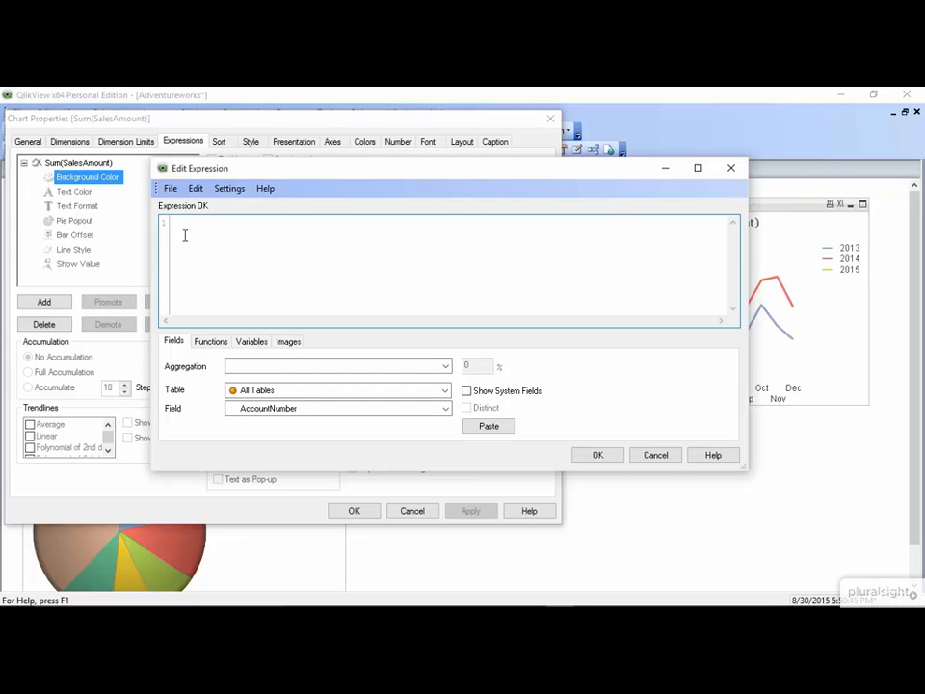
pyautogui.write("If(Year = '2013', RGB(114,169,207), If(Year = '2014', RGB(43,140,190), If(Year = '2015', RGB(4,90,141))))")
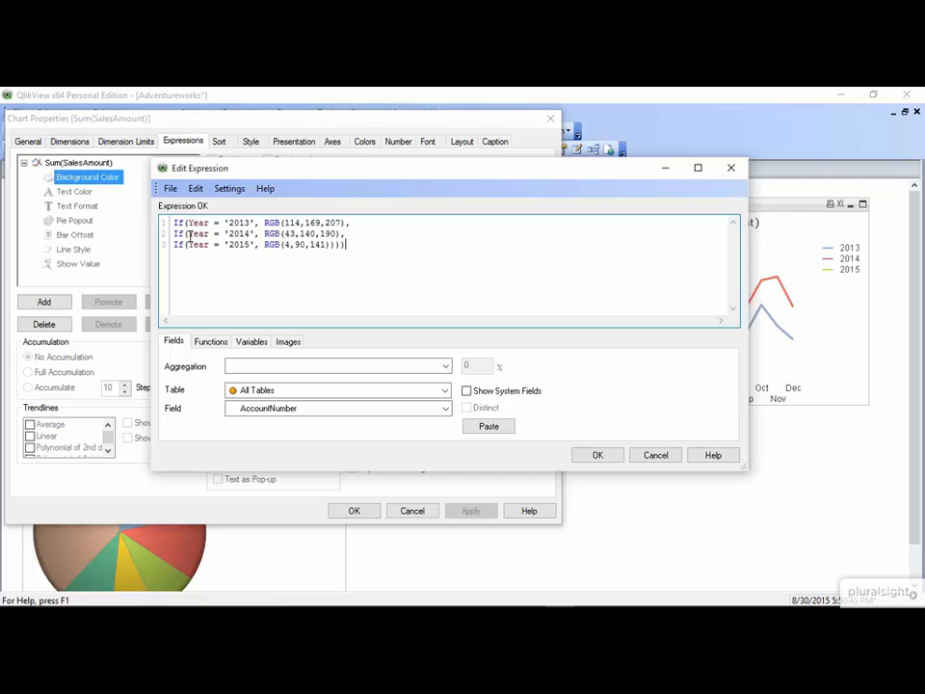
pyautogui.click(604, 457)
pyautogui.click(473, 517)
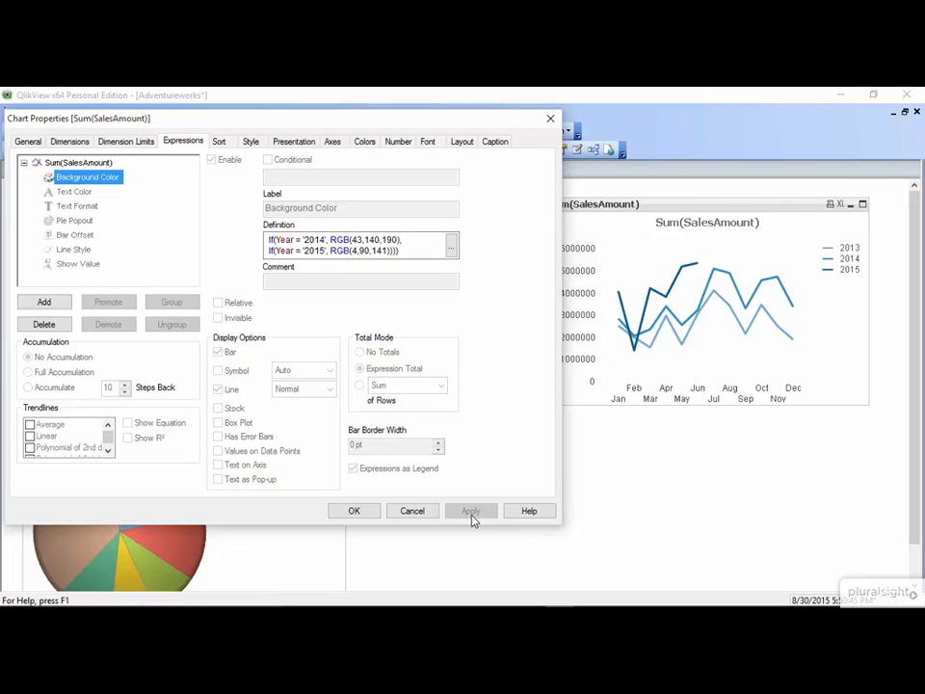
# Hide the line chart's caption and set the title shown in the chart to "Year over Year Sales"
pyautogui.click(494, 141)
pyautogui.click(29, 160)
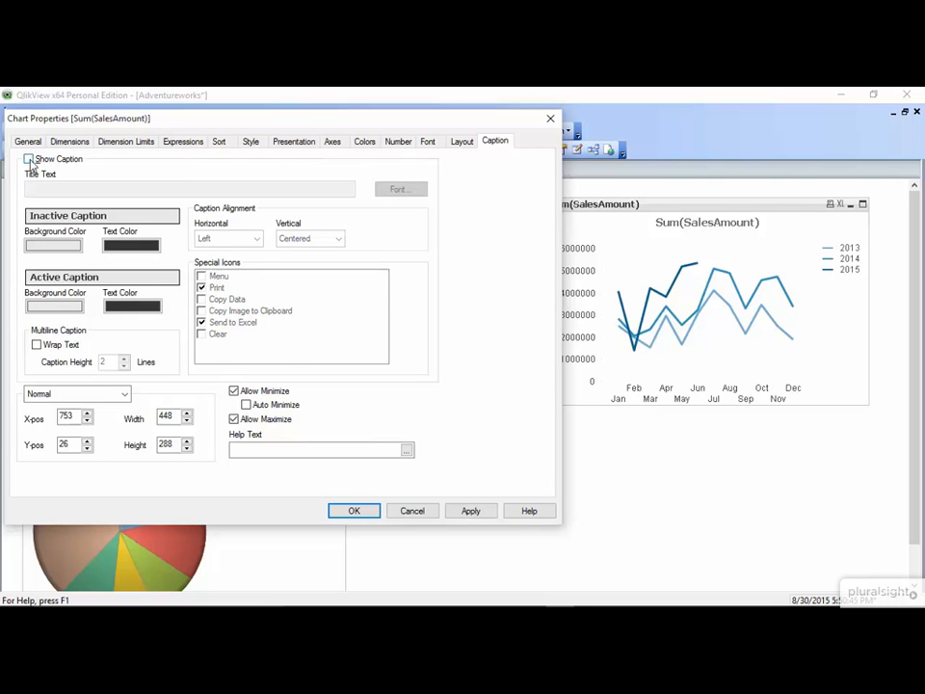
pyautogui.click(28, 142)
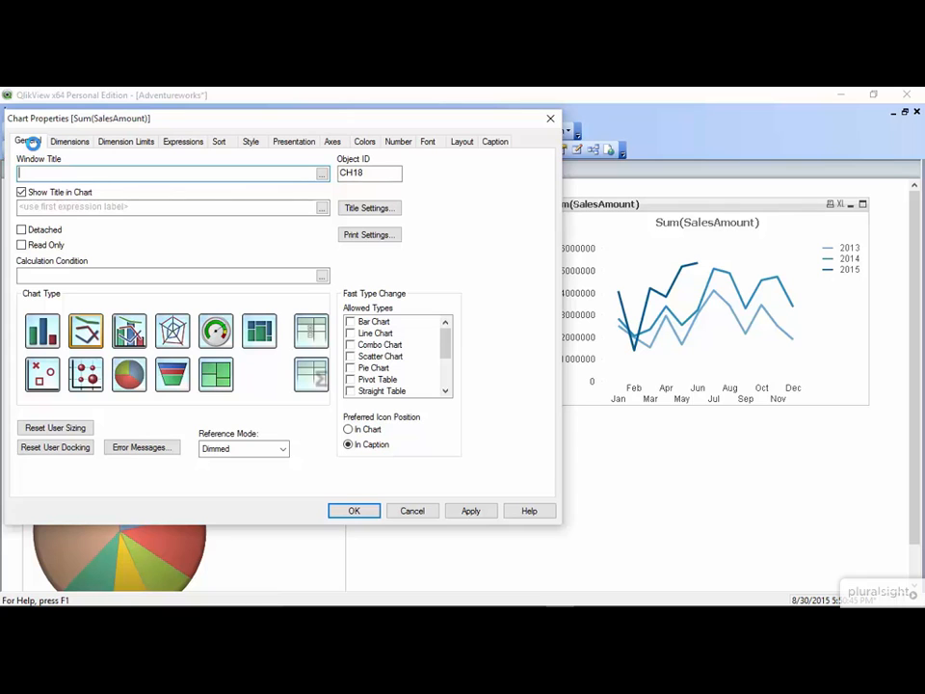
pyautogui.click(70, 206)
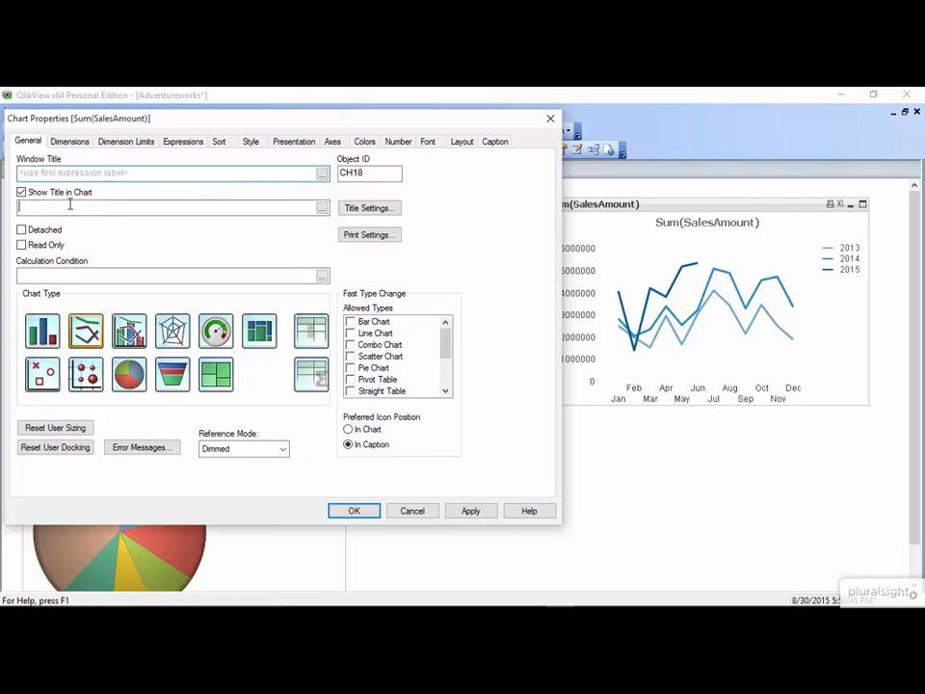
pyautogui.write('Year')
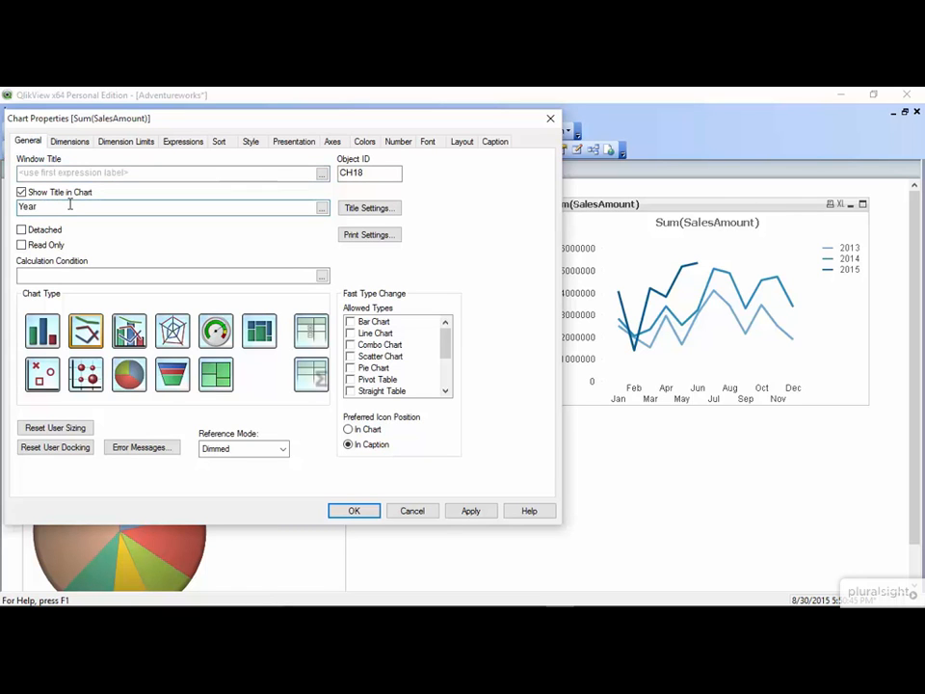
pyautogui.write(' over Year Sales')
# Set the chart title's style to Divider and its horizontal alignment to Left
pyautogui.click(371, 214)
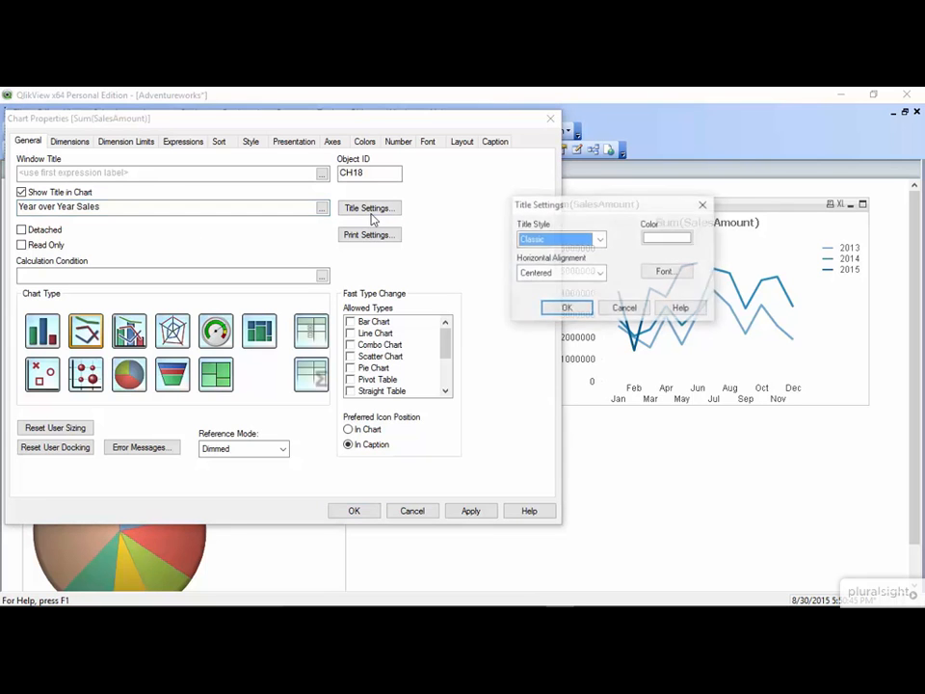
pyautogui.click(600, 239)
pyautogui.click(584, 265)
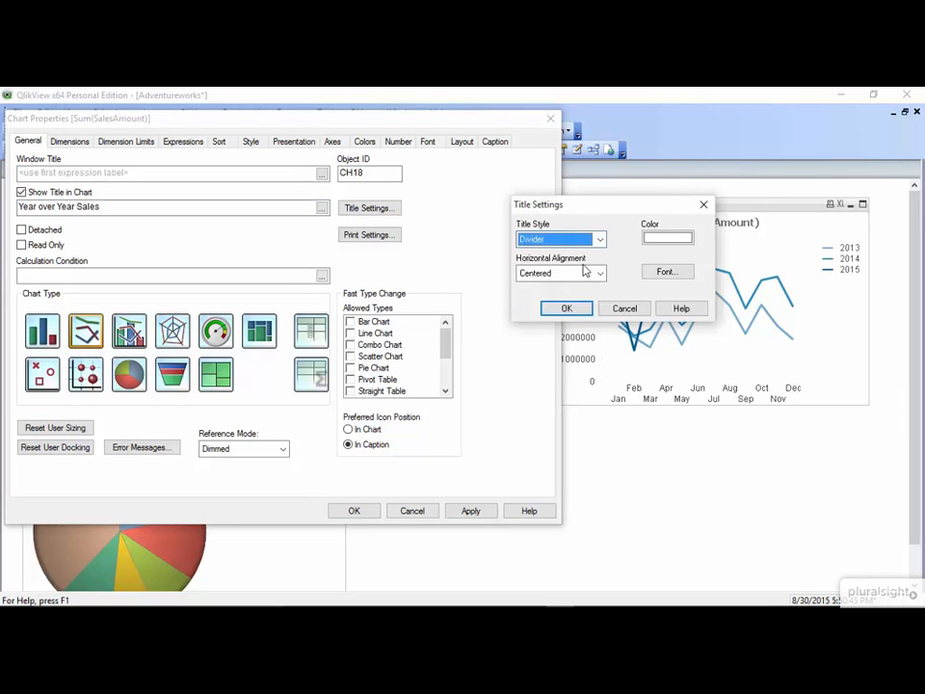
pyautogui.click(586, 275)
pyautogui.click(573, 288)
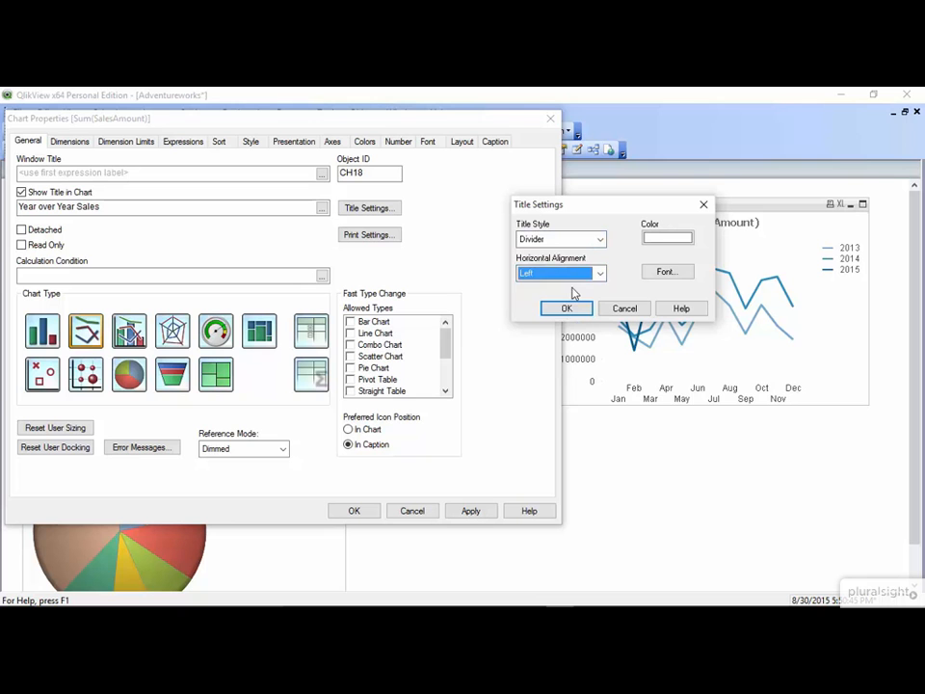
# Set the chart title's color to a fixed solid gray (128, 128, 128) and confirm the chart properties
pyautogui.click(681, 239)
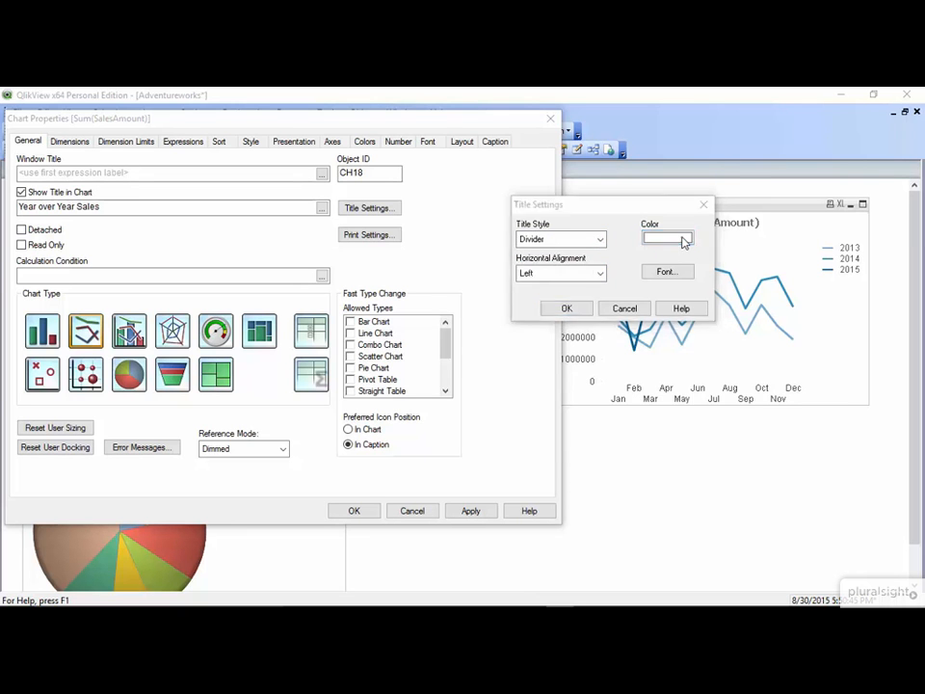
pyautogui.click(702, 206)
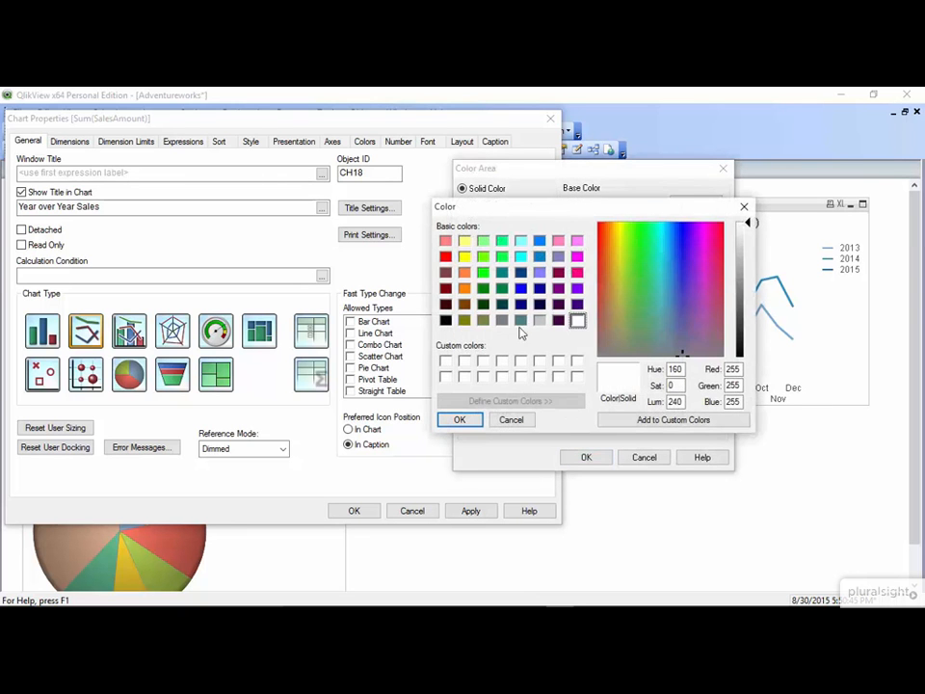
pyautogui.click(502, 321)
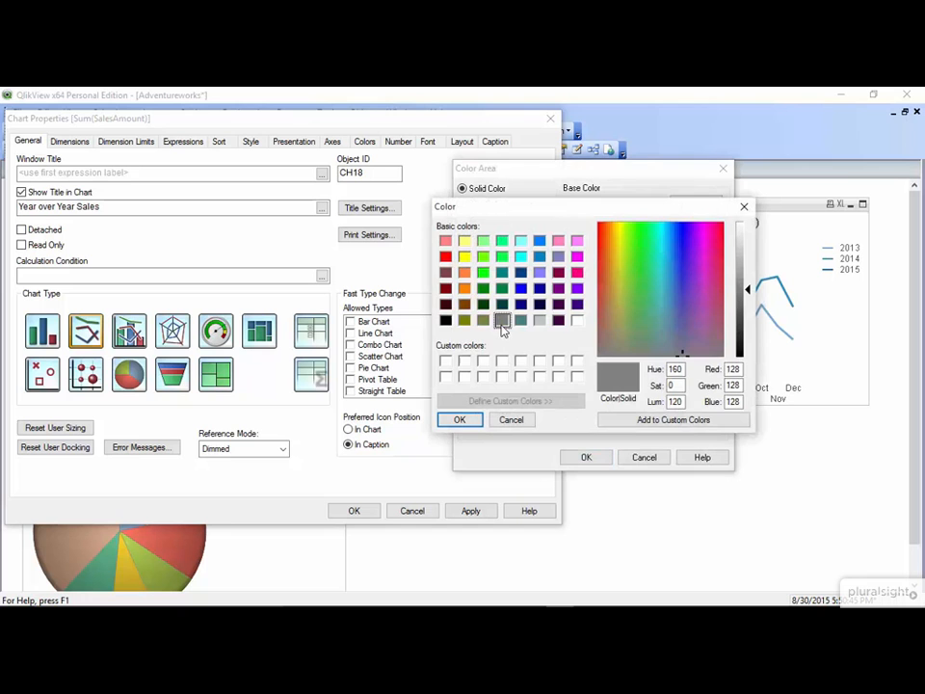
pyautogui.click(464, 420)
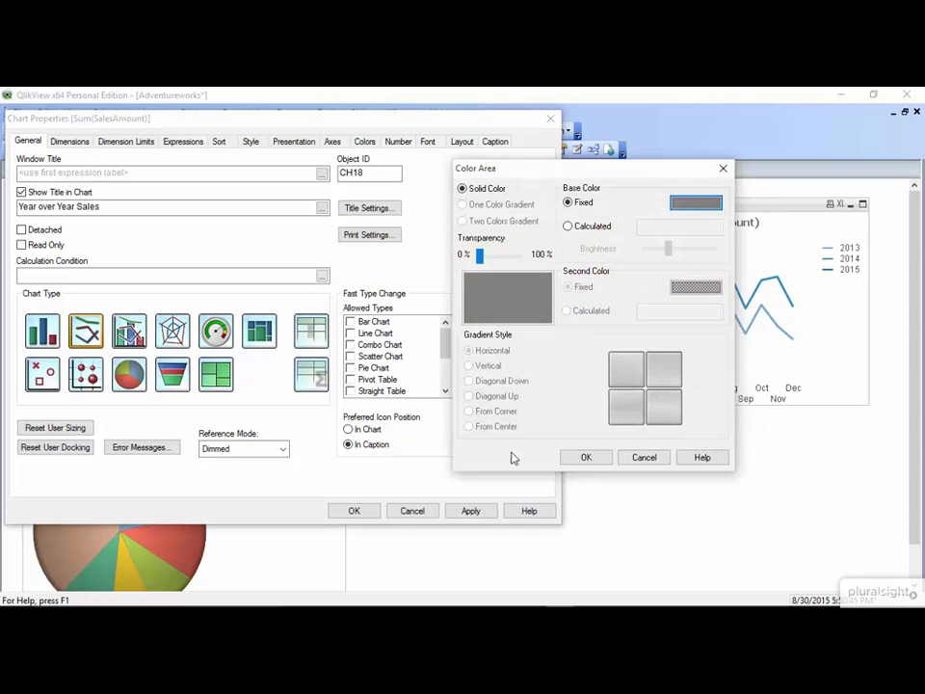
pyautogui.click(593, 459)
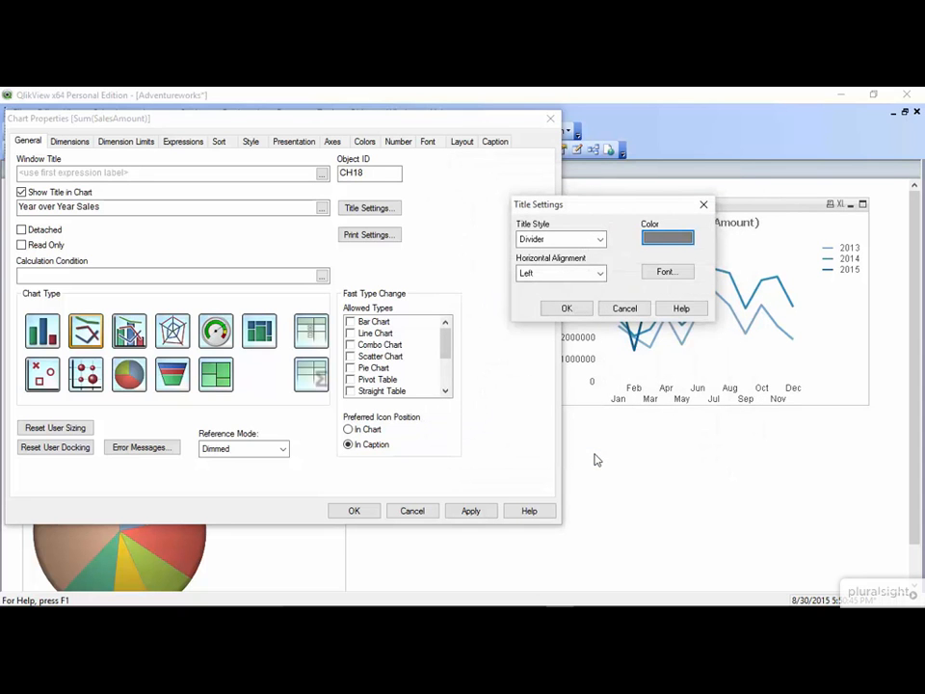
pyautogui.click(568, 309)
pyautogui.click(354, 513)
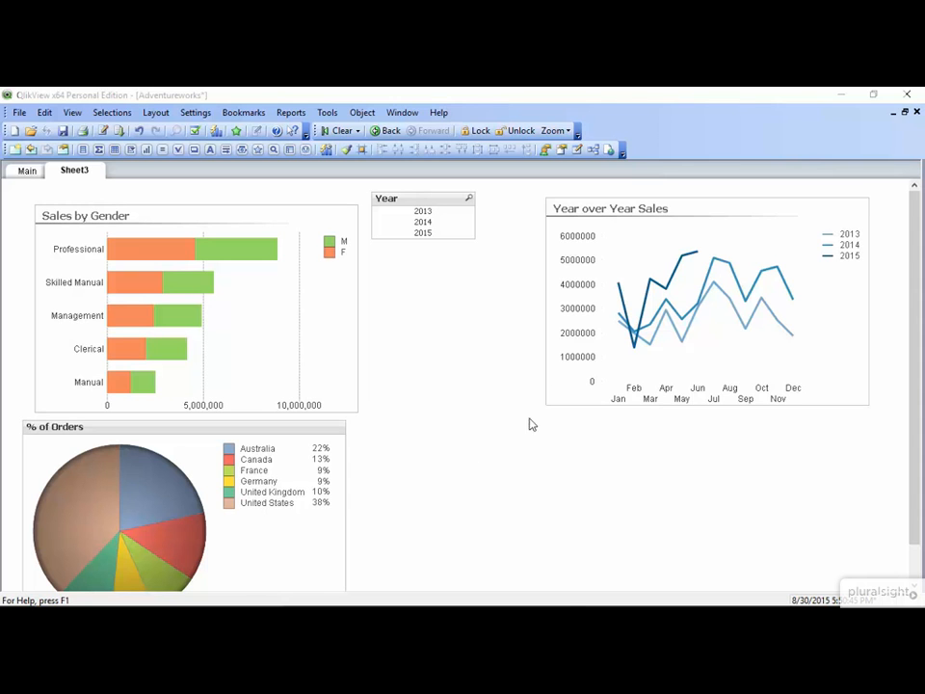
# Label the Sum(SalesAmount) expression of the Year over Year Sales chart "Sales"
pyautogui.moveTo(632, 347)
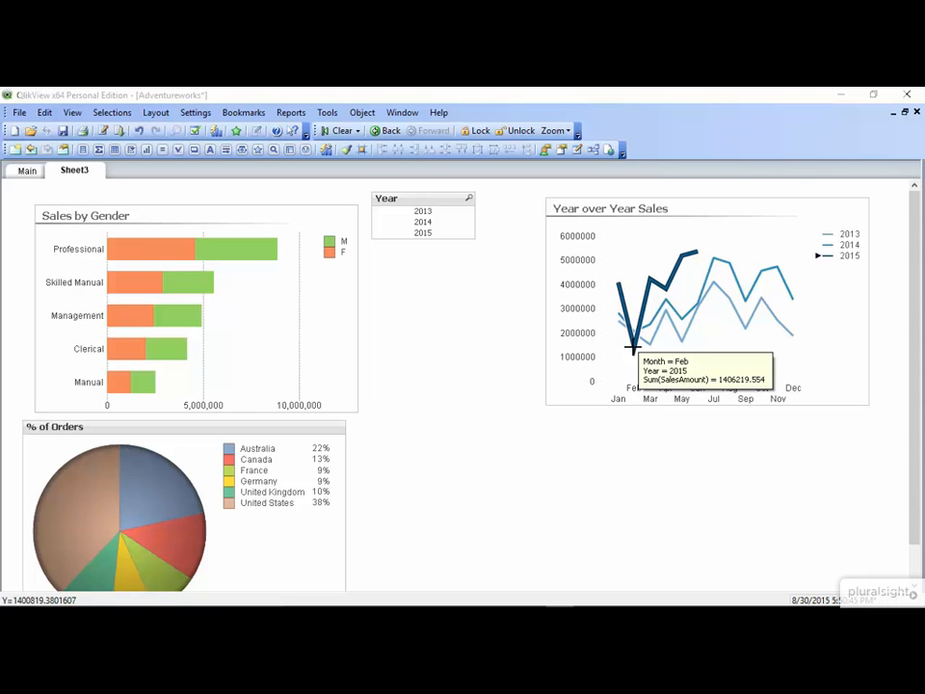
pyautogui.rightClick(639, 298)
pyautogui.click(681, 309)
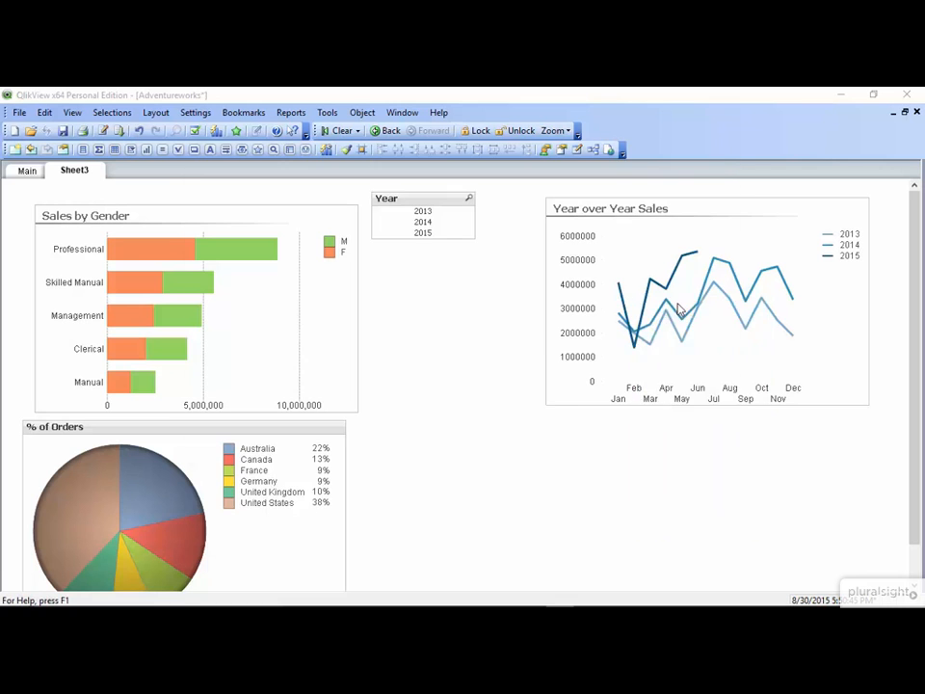
pyautogui.click(368, 171)
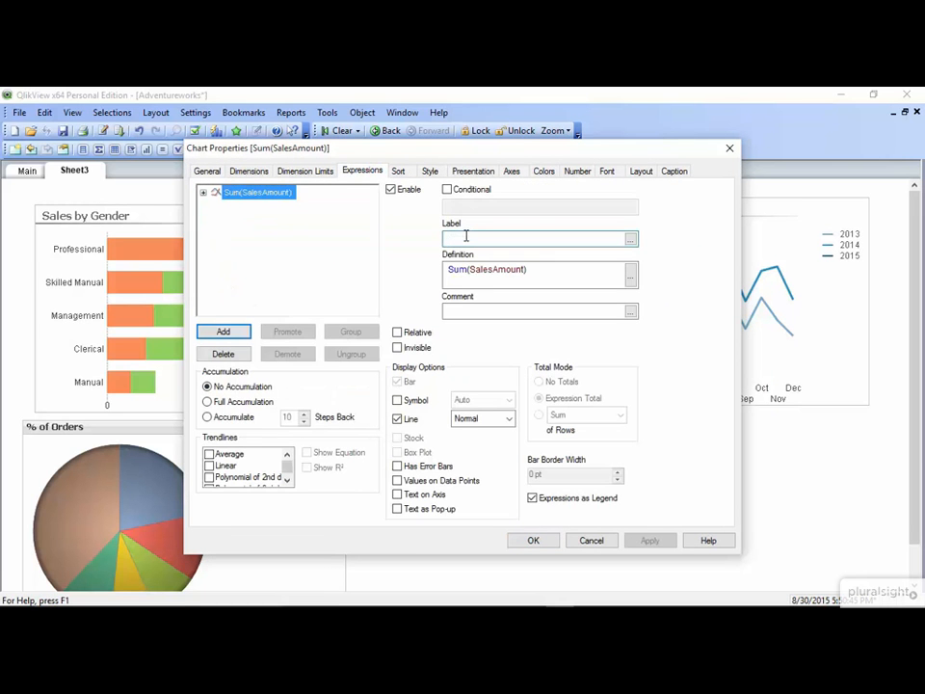
pyautogui.write('Sales')
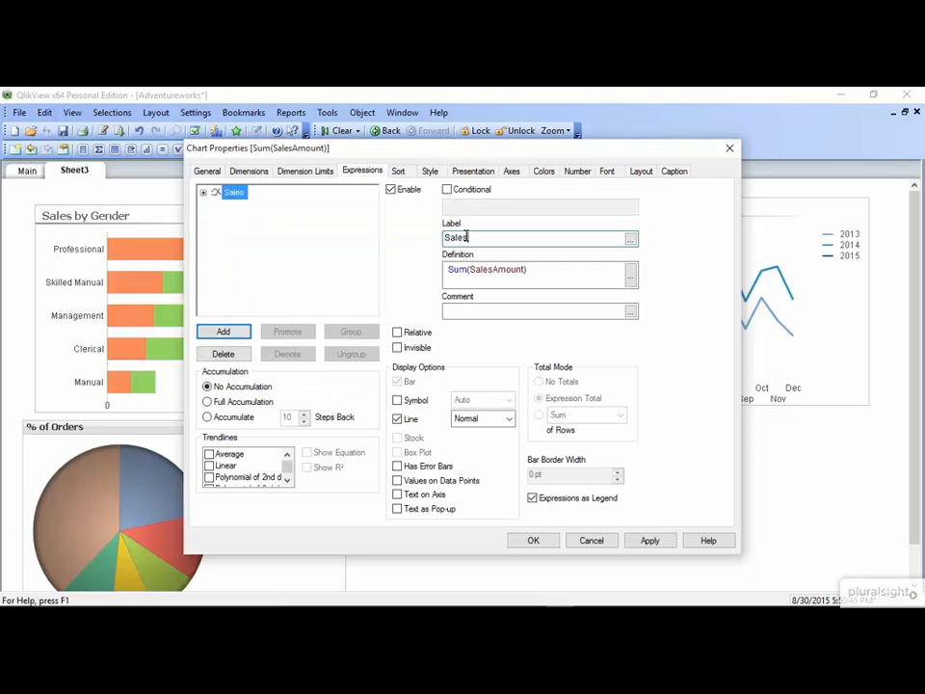
# Format the Sales expression as Money without decimals, using the pattern $#,##0.;($#,##0.), and confirm the chart properties
pyautogui.click(583, 170)
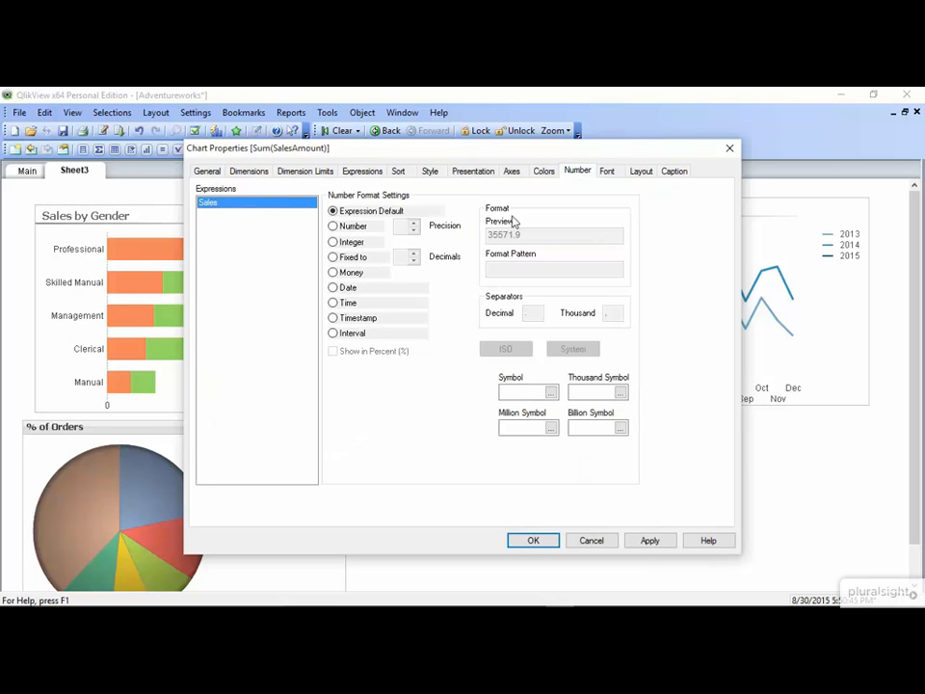
pyautogui.click(351, 272)
pyautogui.click(519, 268)
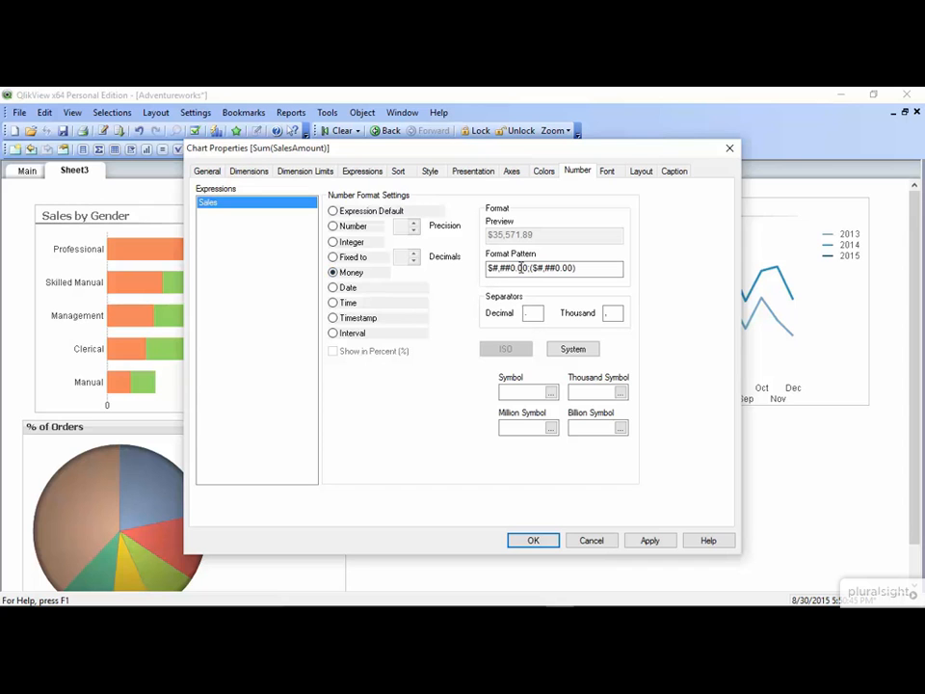
pyautogui.press('Delete')
pyautogui.press('Delete')
pyautogui.press('Delete')
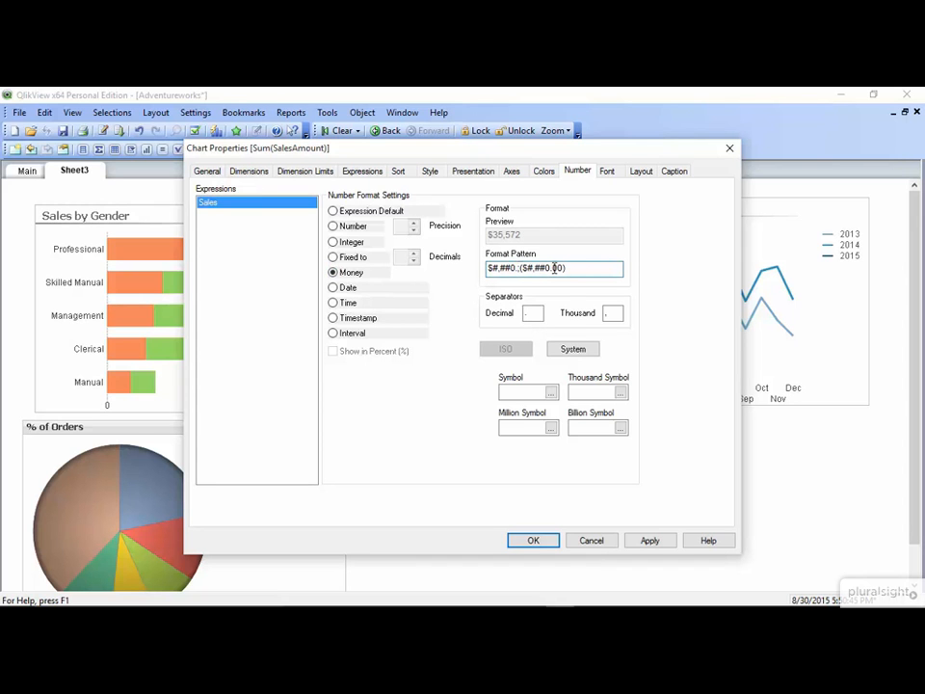
pyautogui.click(554, 268)
pyautogui.press('Delete')
pyautogui.press('Delete')
pyautogui.press('Delete')
pyautogui.press('BackSpace')
pyautogui.write(')')
pyautogui.click(551, 541)
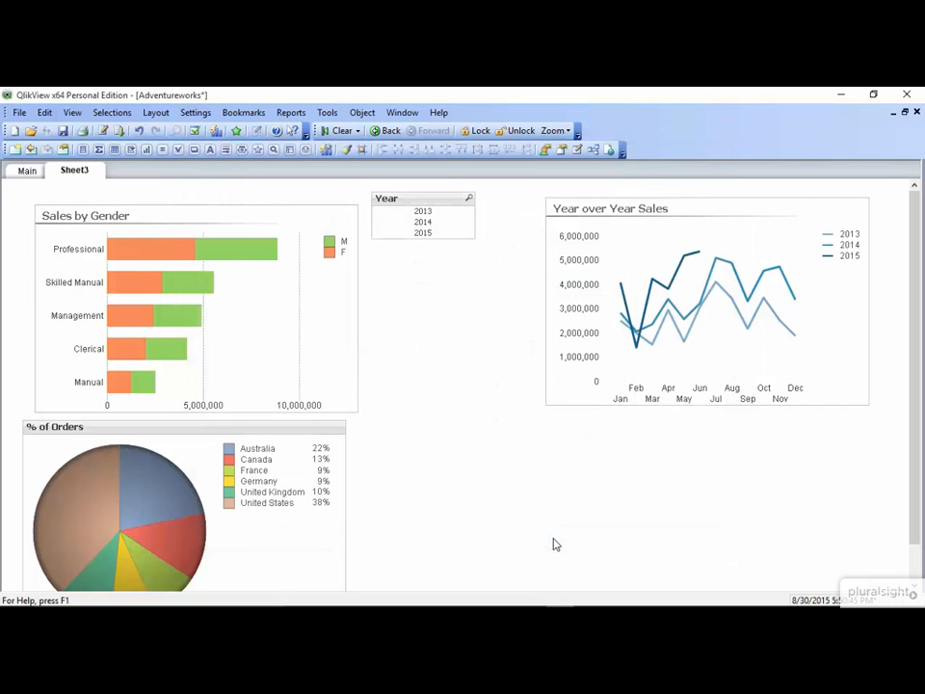
# Try k as the symbol in the Sales number format and apply it, keeping the chart visible beside the properties dialog
pyautogui.moveTo(652, 279)
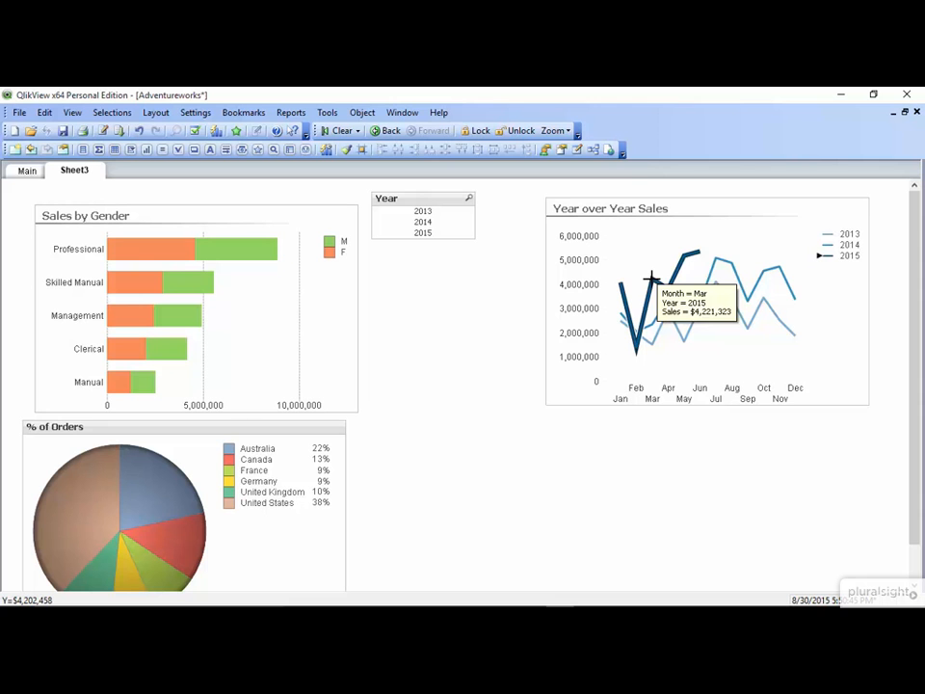
pyautogui.rightClick(628, 253)
pyautogui.click(647, 258)
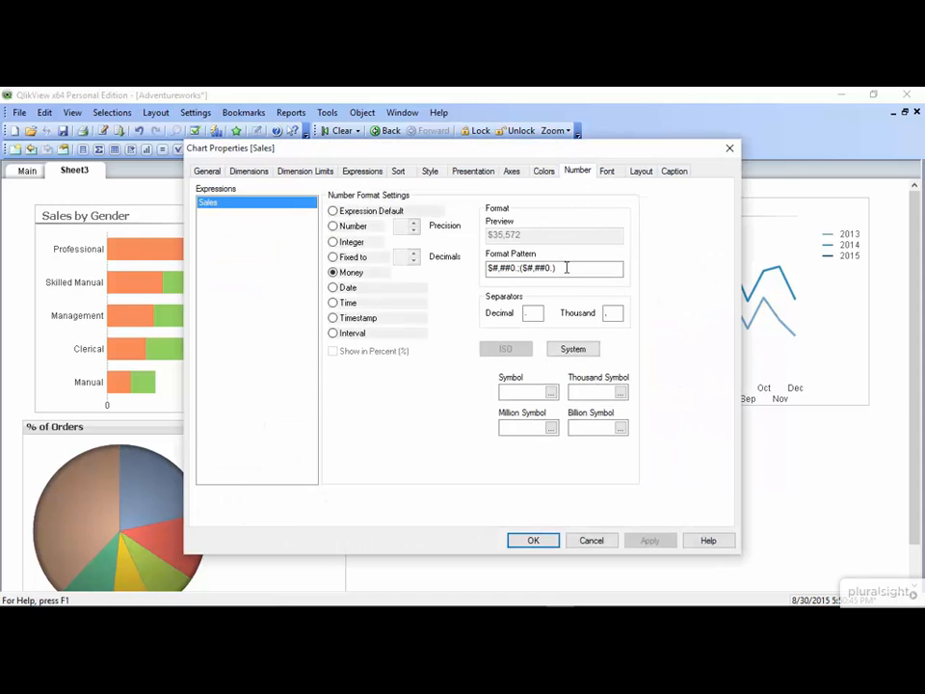
pyautogui.click(528, 392)
pyautogui.write('k')
pyautogui.click(657, 543)
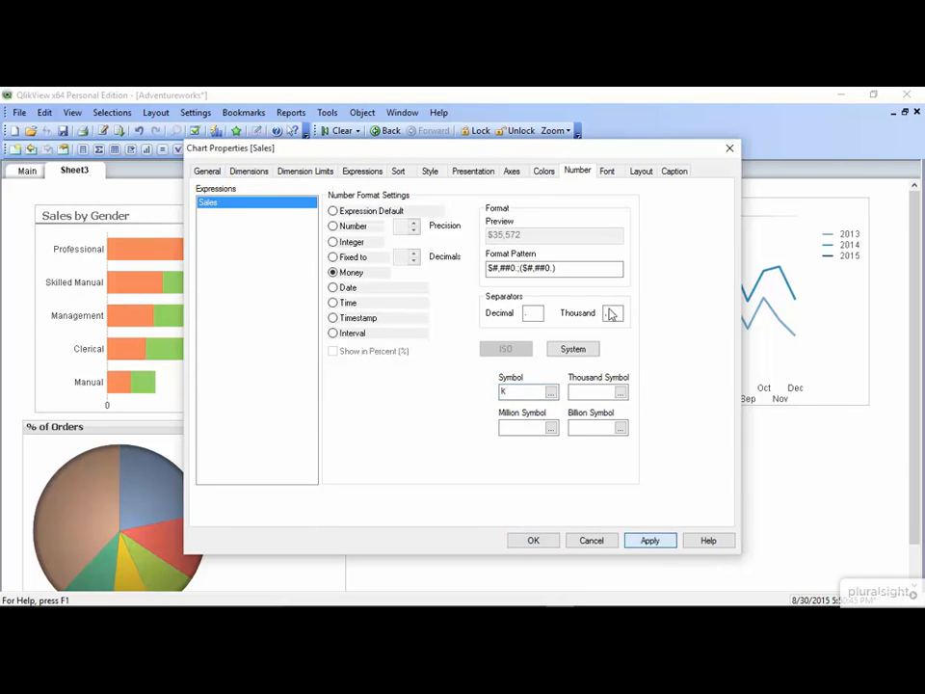
pyautogui.moveTo(643, 152); pyautogui.dragTo(460, 118)
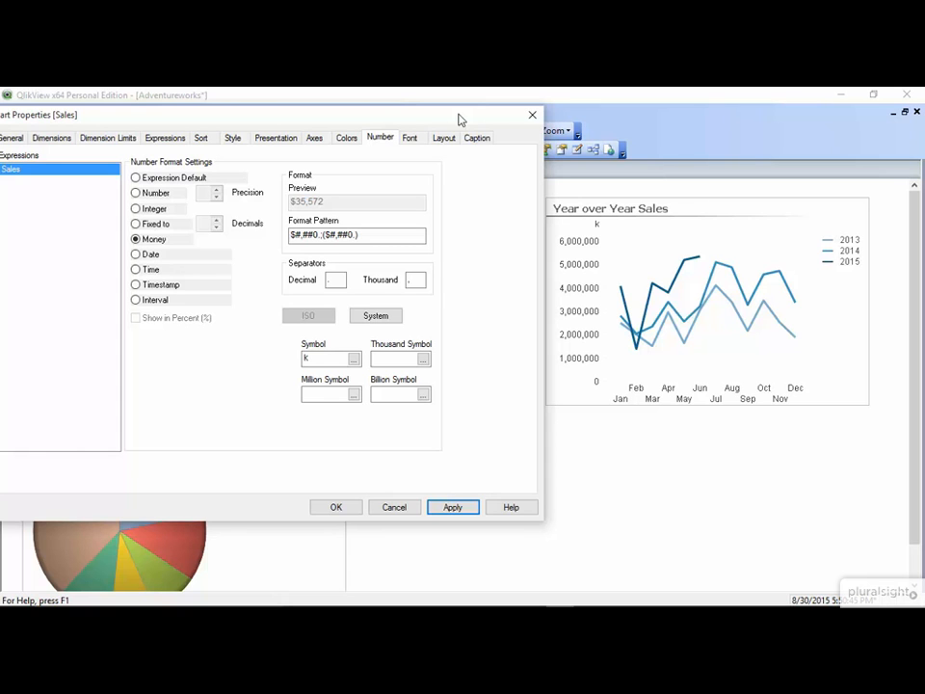
# Remove the k symbol from the Sales number format and confirm the chart properties
pyautogui.click(324, 361)
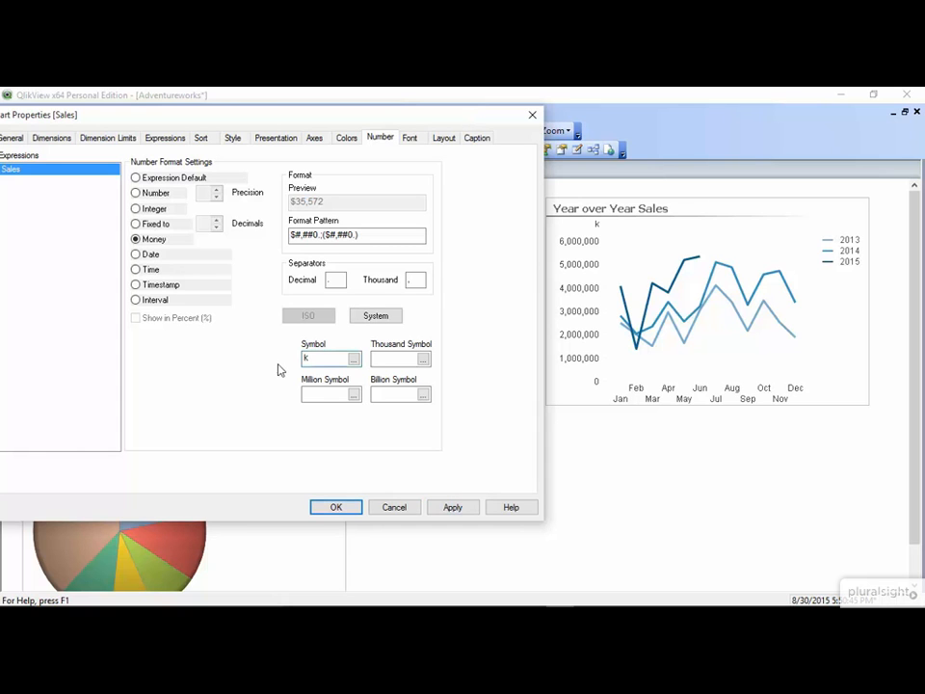
pyautogui.press('BackSpace')
pyautogui.click(348, 507)
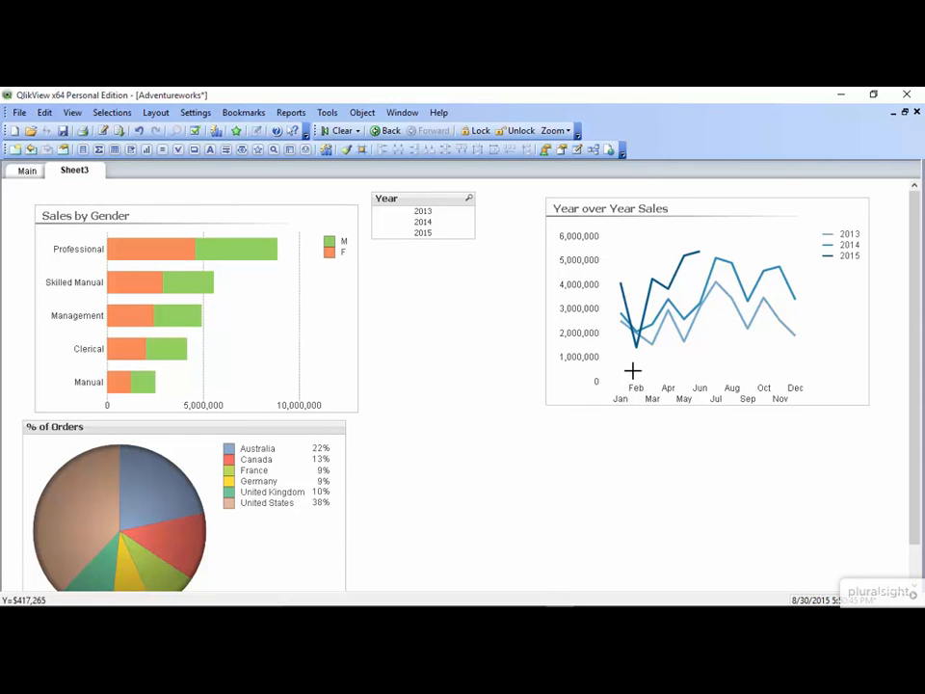
# Widen the plot area of the Year over Year Sales chart and move the legend into its upper-right corner beside the title
pyautogui.hotkey('ctrl', 'shift')
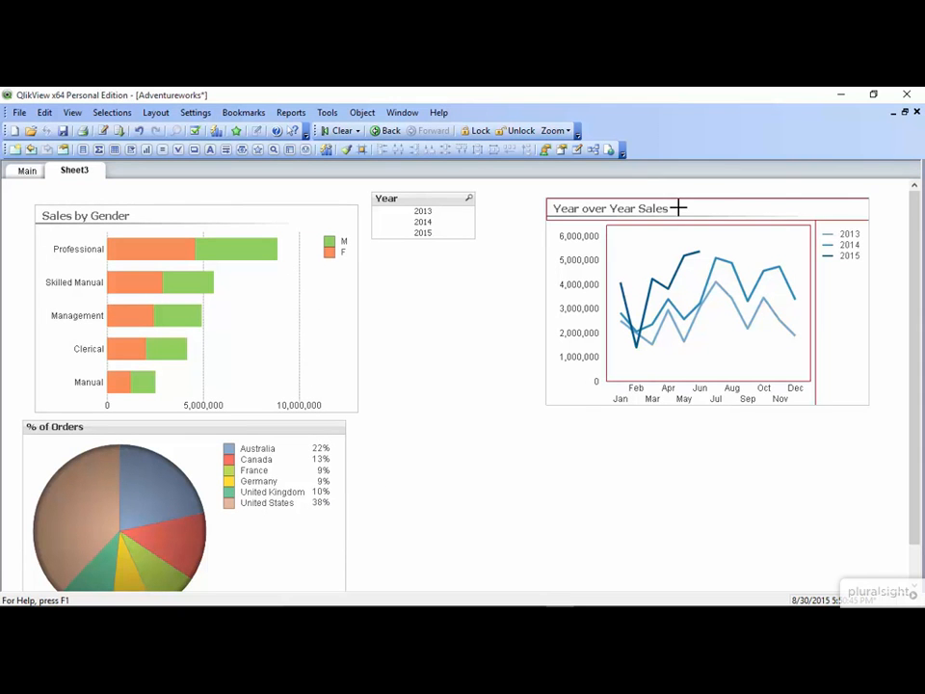
pyautogui.moveTo(830, 315); pyautogui.dragTo(818, 308)
pyautogui.moveTo(837, 398); pyautogui.dragTo(824, 235)
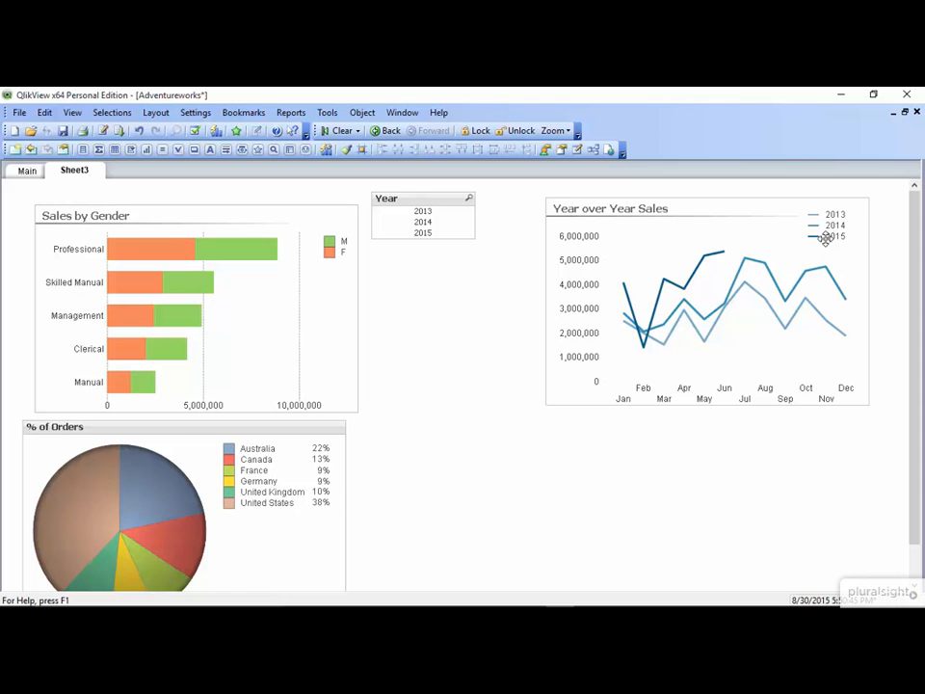
# Show grid lines for both the Sales expression axis and the dimension axis in the Year over Year Sales chart properties
pyautogui.rightClick(825, 239)
pyautogui.click(820, 247)
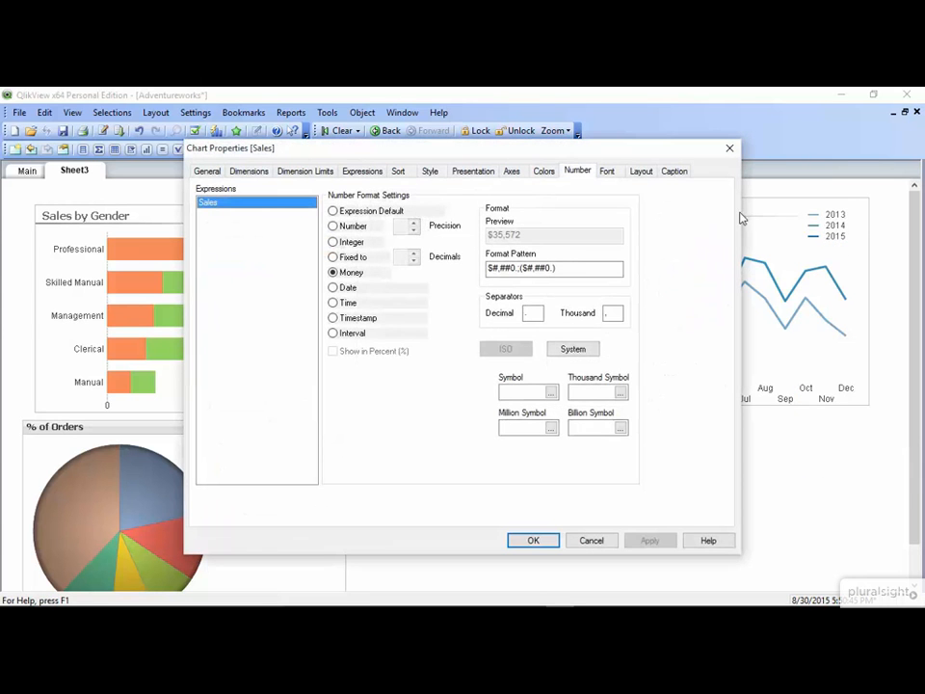
pyautogui.click(513, 169)
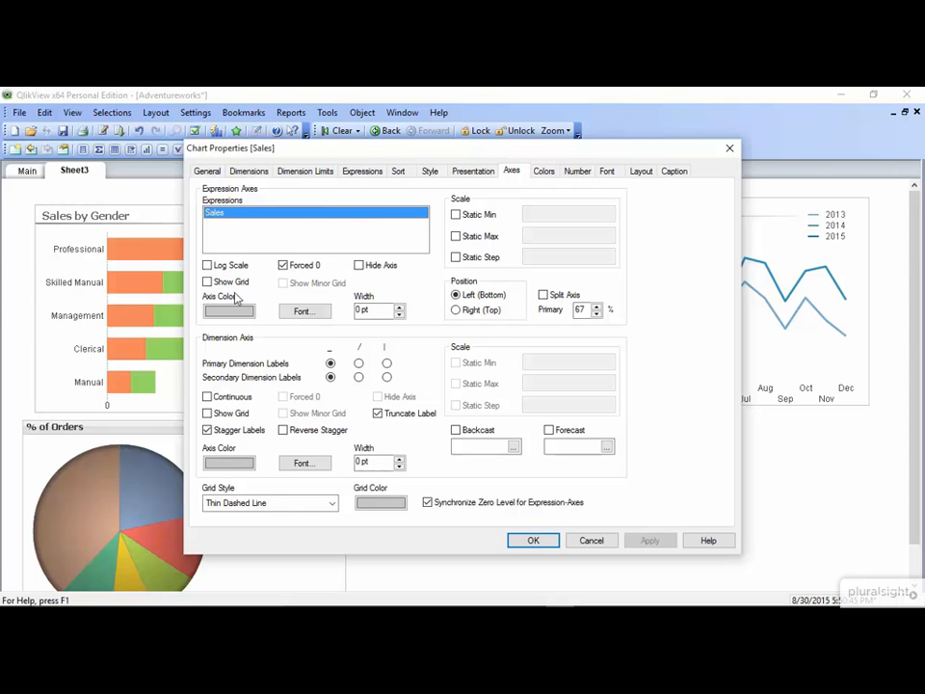
pyautogui.click(207, 283)
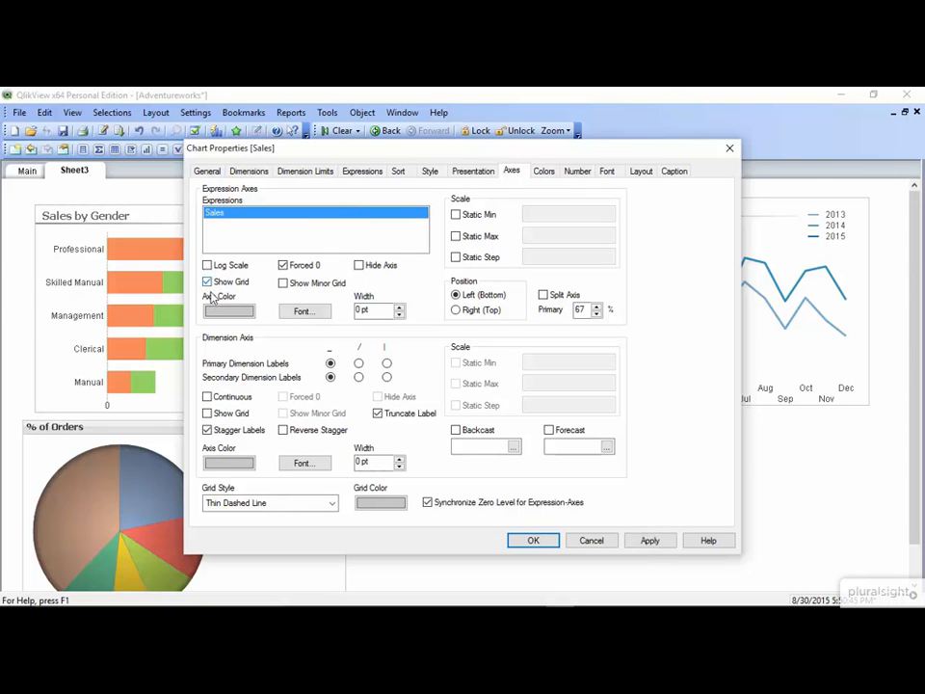
pyautogui.click(207, 412)
# Set the chart's grid color to the fixed medium gray from the basic colors and confirm the chart properties
pyautogui.click(382, 505)
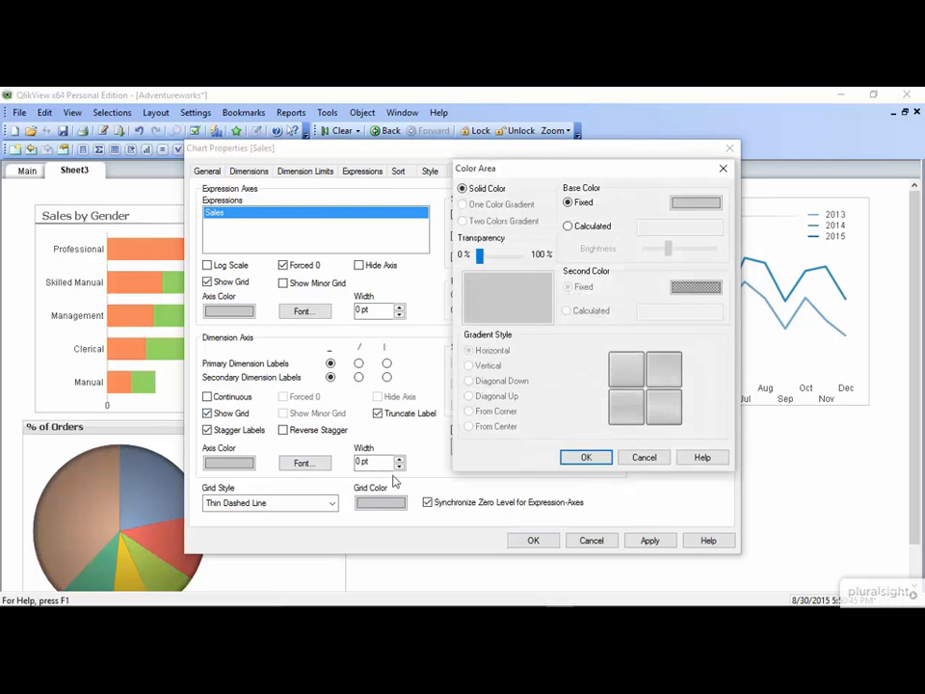
pyautogui.click(696, 201)
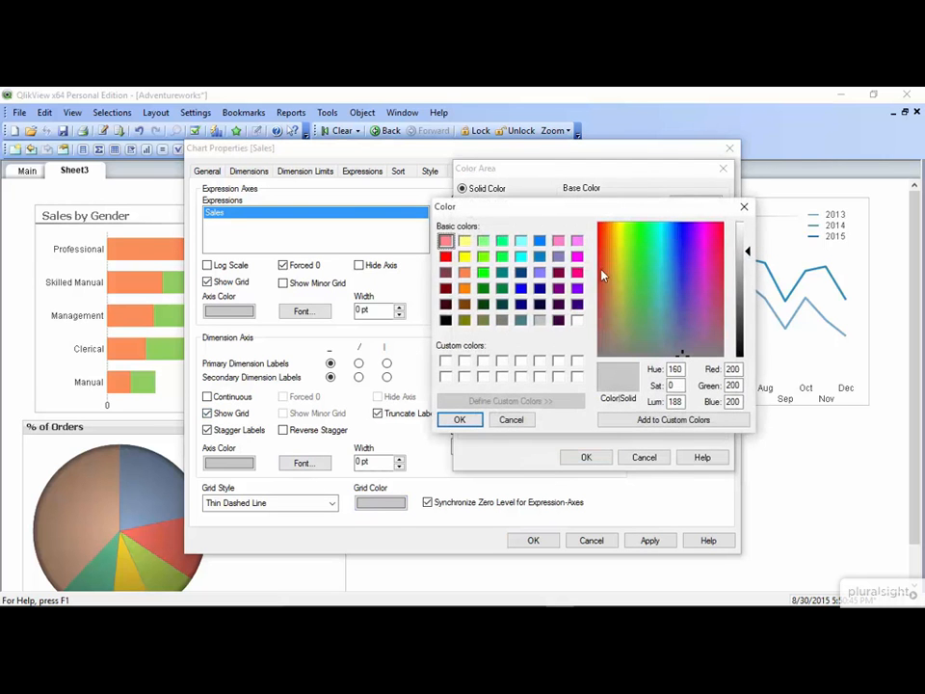
pyautogui.click(502, 320)
pyautogui.click(460, 419)
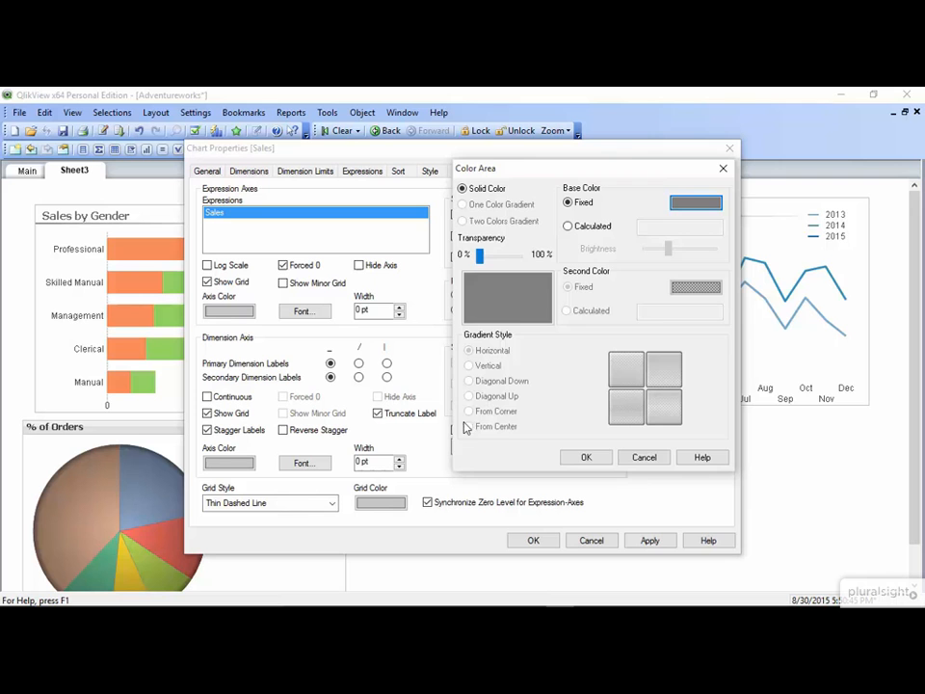
pyautogui.click(584, 458)
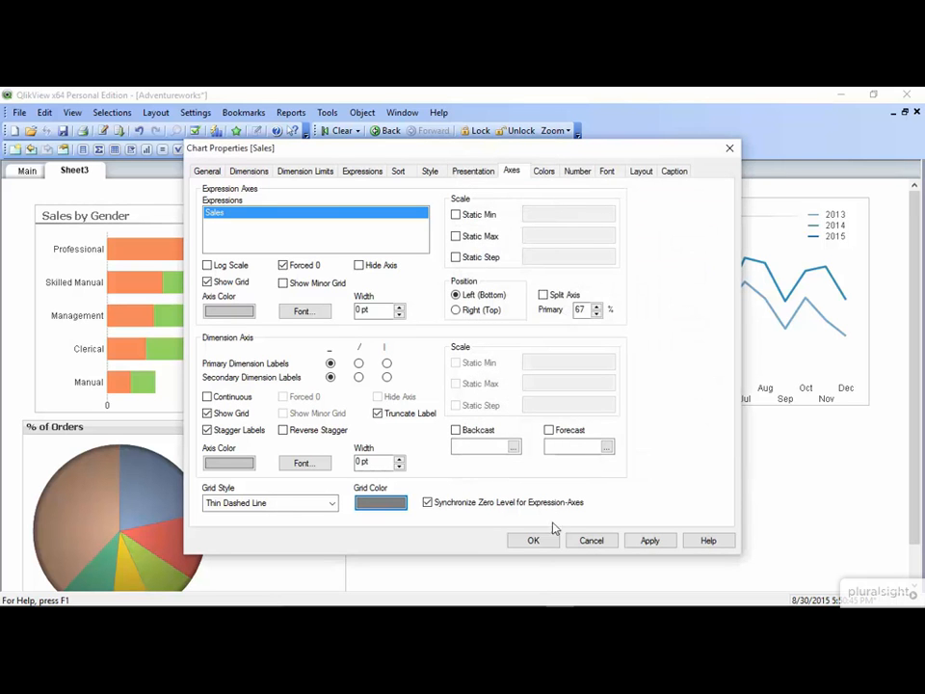
pyautogui.click(540, 544)
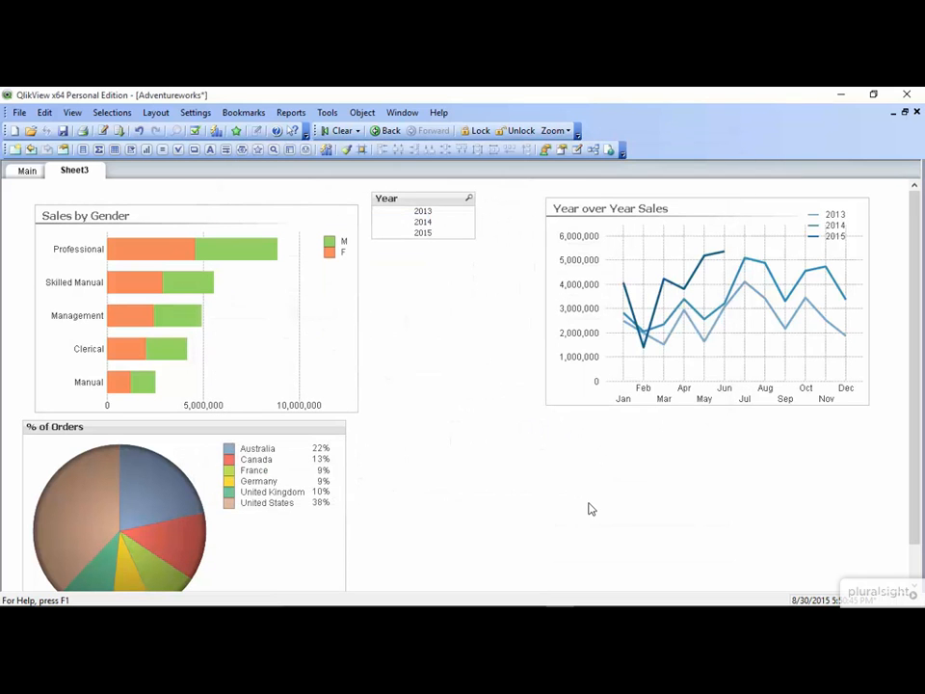